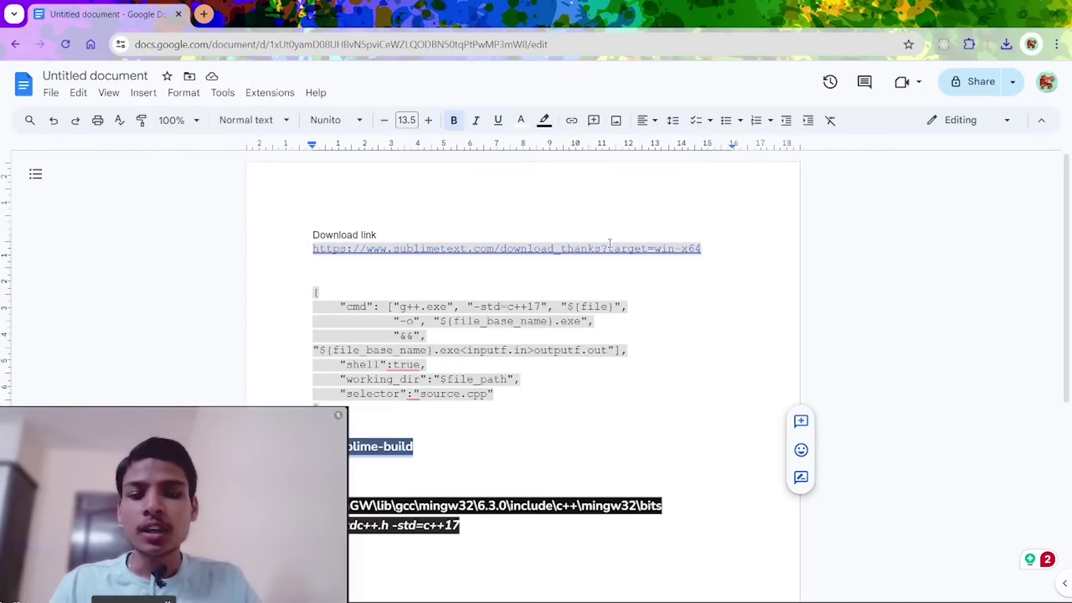
{"action": "scroll", "coordinate": [314, 221], "scroll_direction": "down", "scroll_amount": 3}
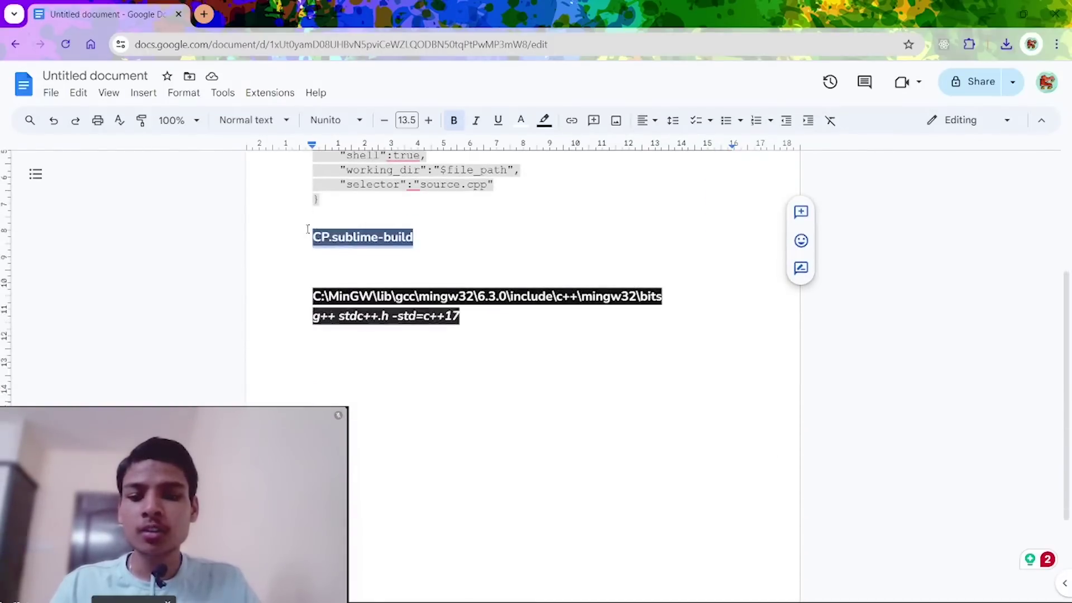
{"action": "scroll", "coordinate": [422, 261], "scroll_direction": "up", "scroll_amount": 3}
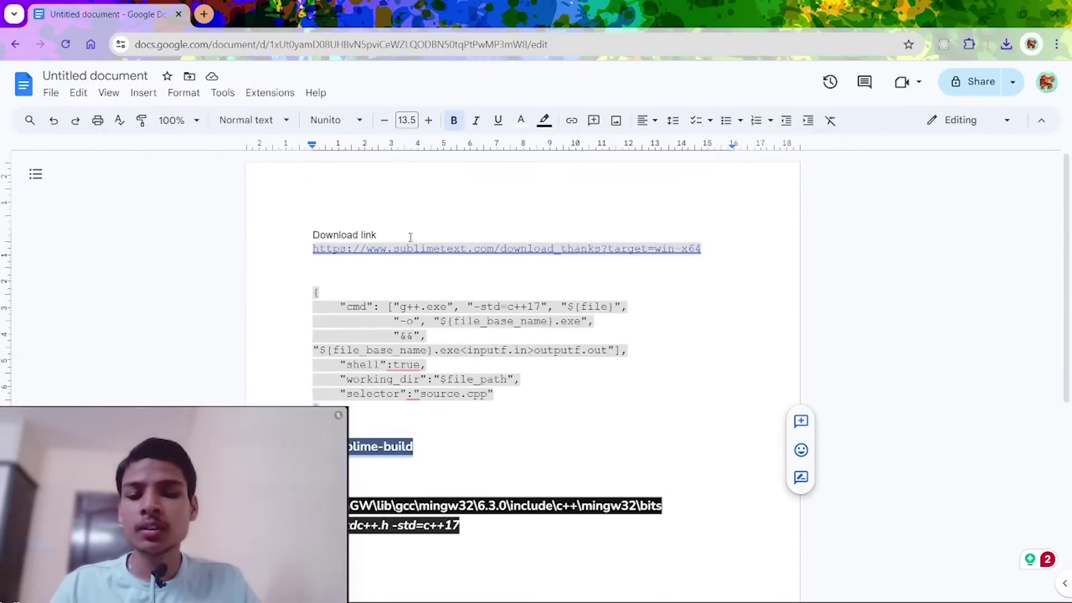
{"action": "scroll", "coordinate": [419, 239], "scroll_direction": "down", "scroll_amount": 2}
{"action": "scroll", "coordinate": [504, 241], "scroll_direction": "up", "scroll_amount": 2}
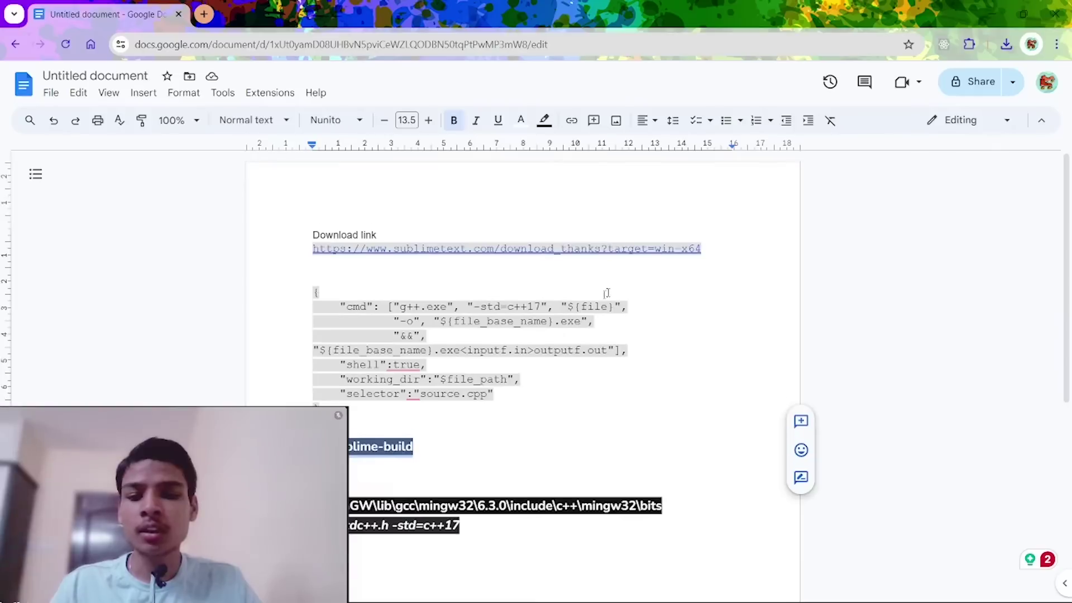
Step: Follow the sublimetext.com download URL from the notes document into a new tab
{"action": "left_click", "coordinate": [571, 247]}
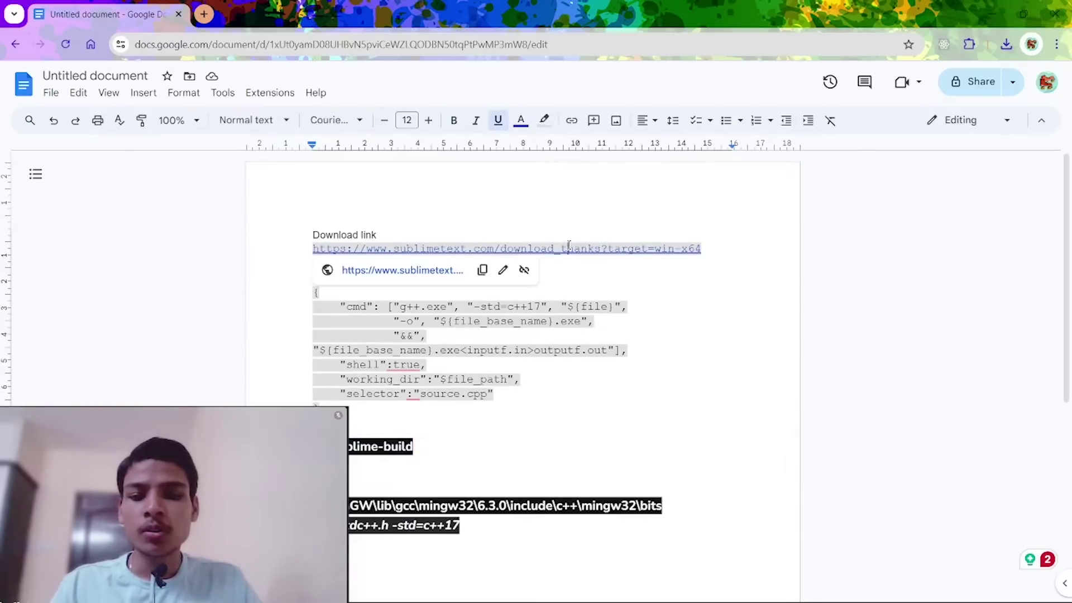
Step: Launch the downloaded Sublime Text setup executable from Chrome's downloads
{"action": "left_click", "coordinate": [423, 270]}
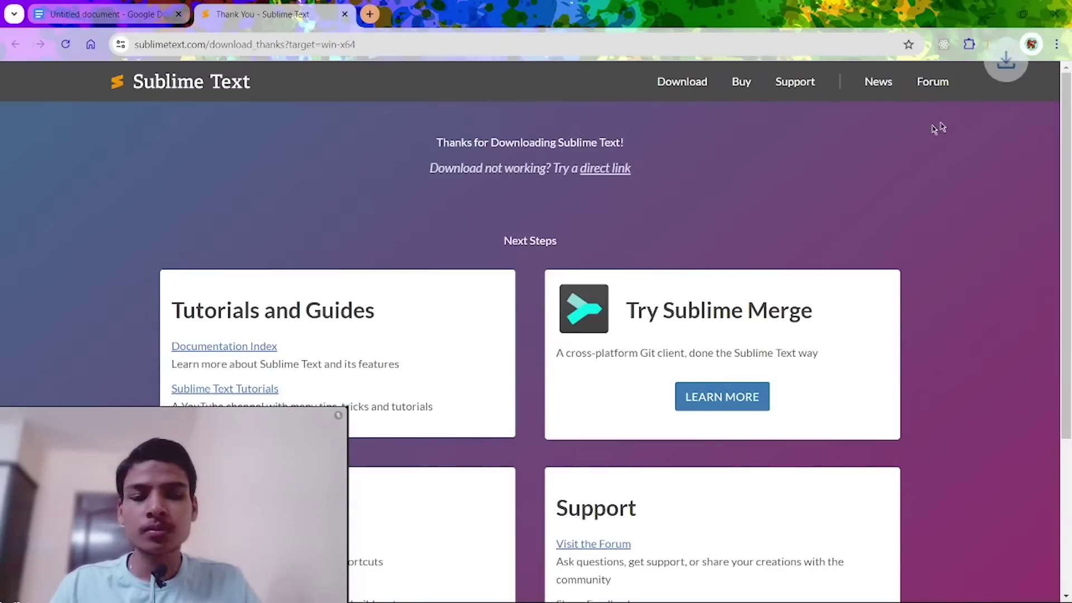
{"action": "left_click", "coordinate": [1005, 44]}
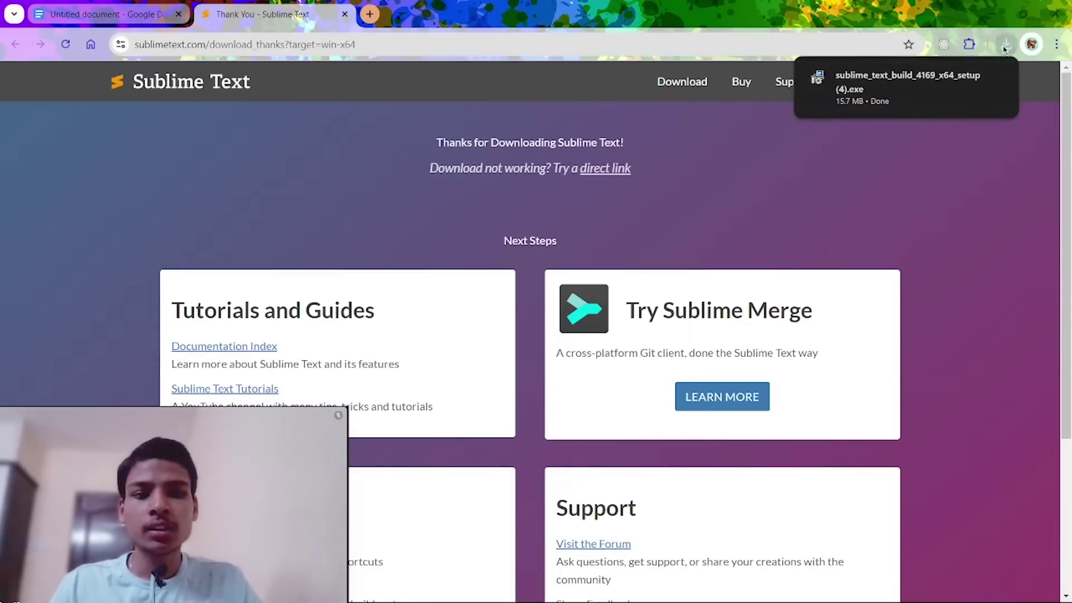
{"action": "left_click", "coordinate": [888, 84]}
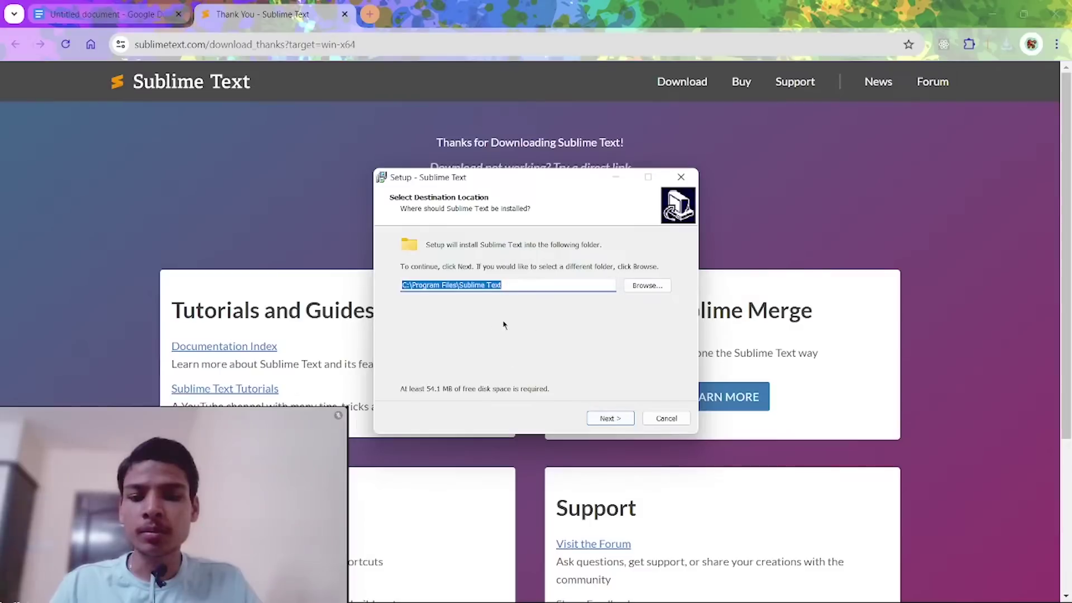
Step: Install into the existing Program Files folder with default options and finish the wizard
{"action": "left_click", "coordinate": [611, 417]}
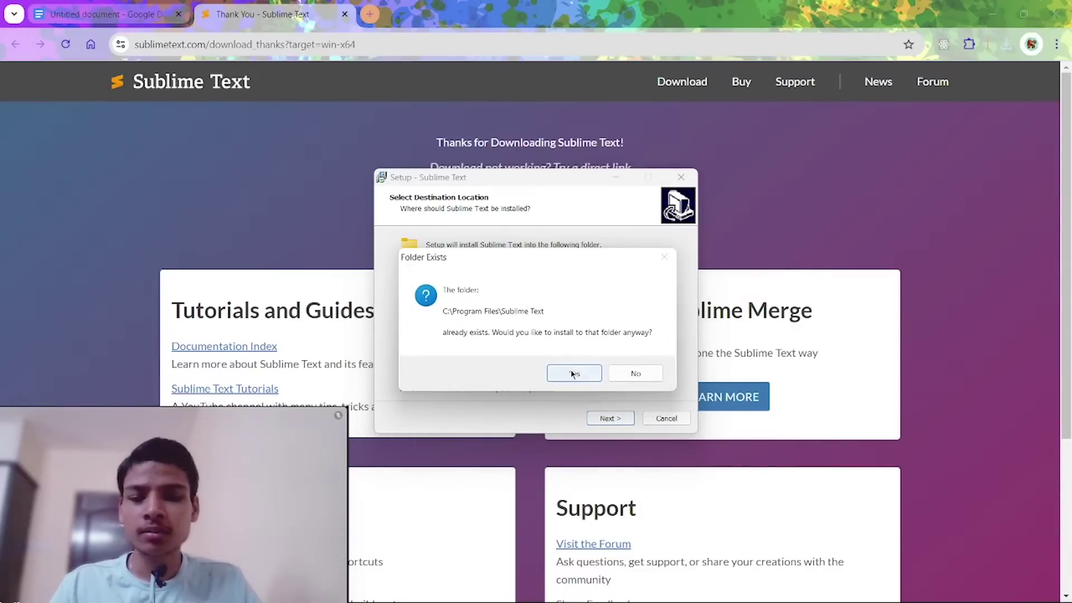
{"action": "left_click", "coordinate": [574, 374]}
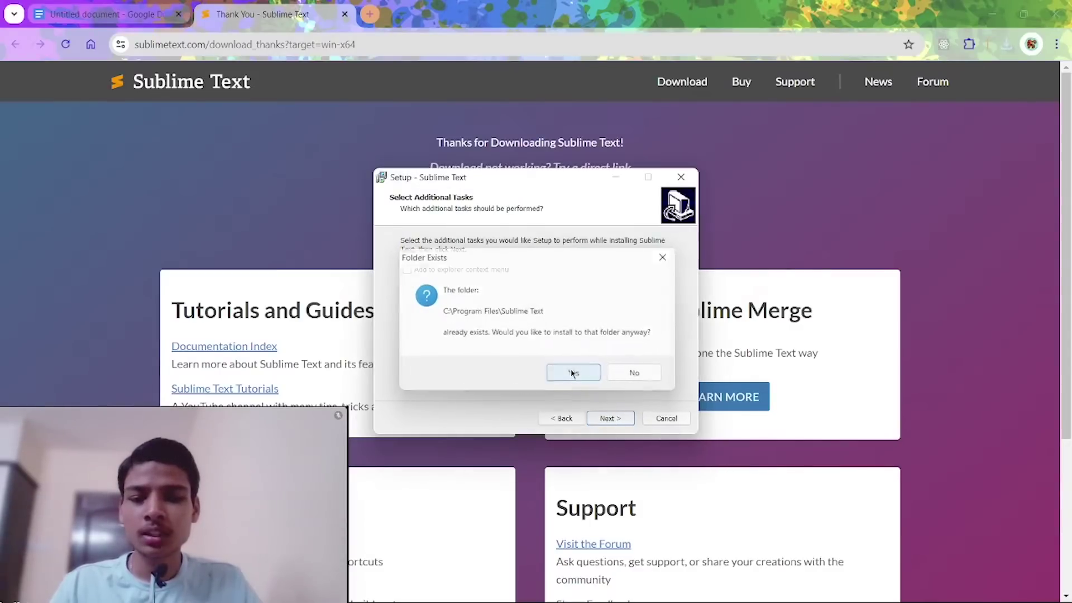
{"action": "left_click", "coordinate": [603, 419]}
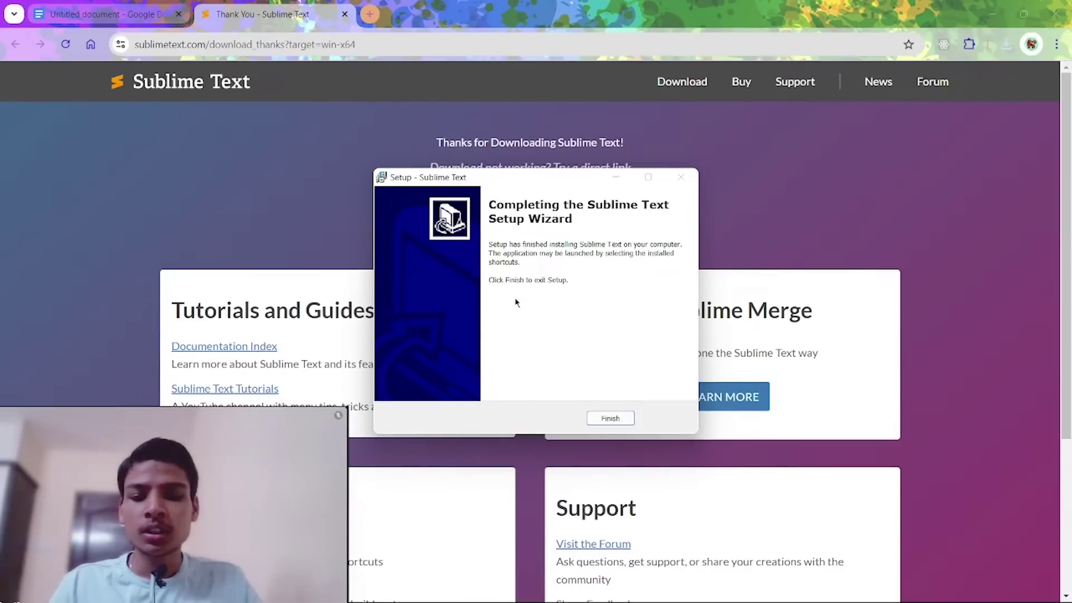
{"action": "left_click", "coordinate": [611, 417]}
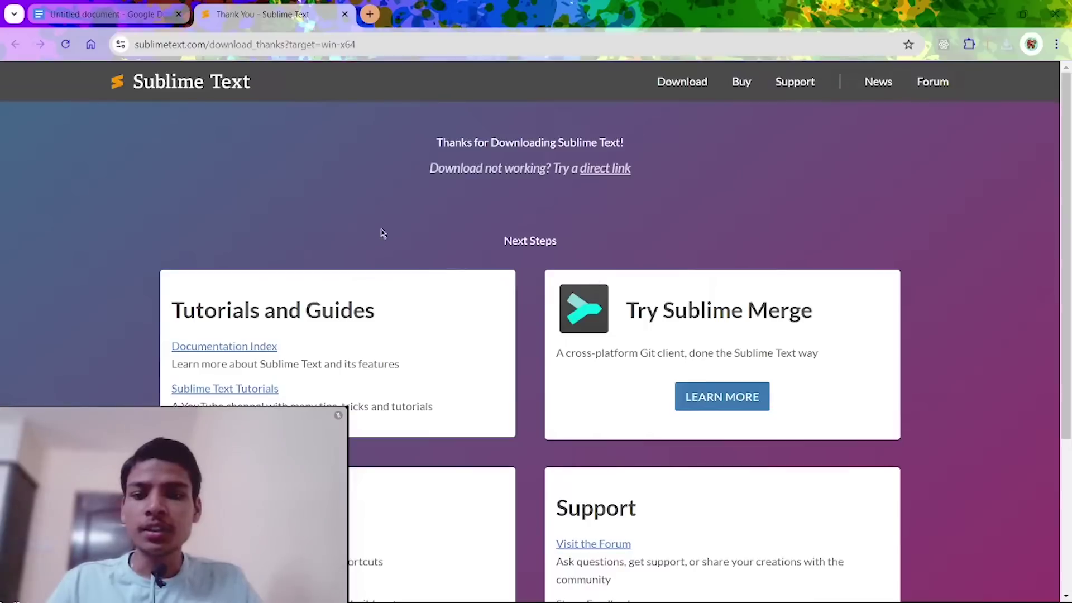
{"action": "key", "text": "alt+space"}
{"action": "type", "text": "sub"}
Step: Start Sublime Text maximized and bring the notes document tab forward in the browser
{"action": "left_click", "coordinate": [404, 217]}
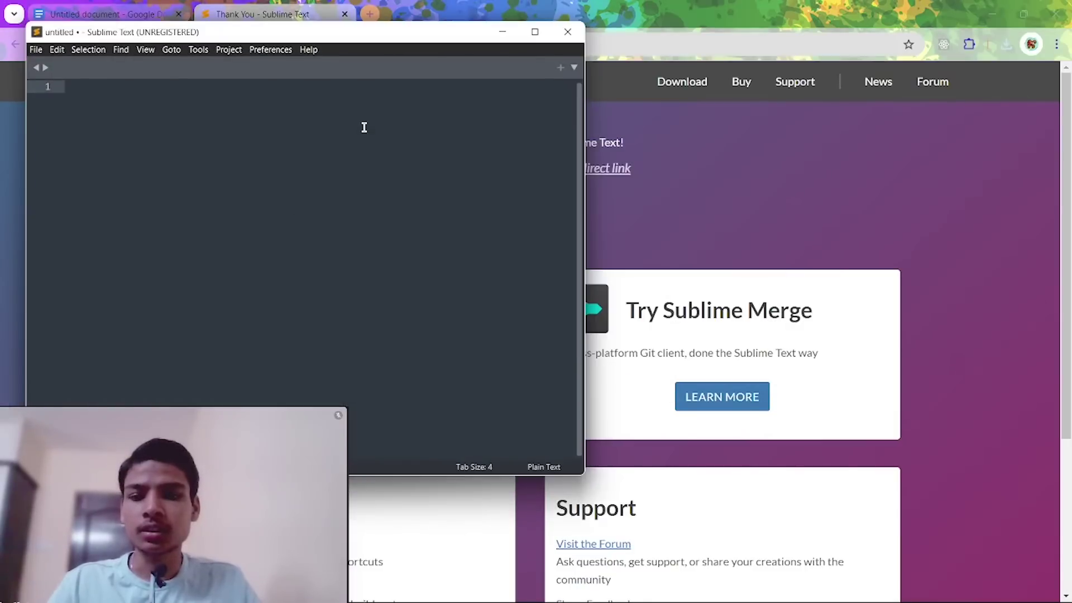
{"action": "left_click", "coordinate": [534, 32]}
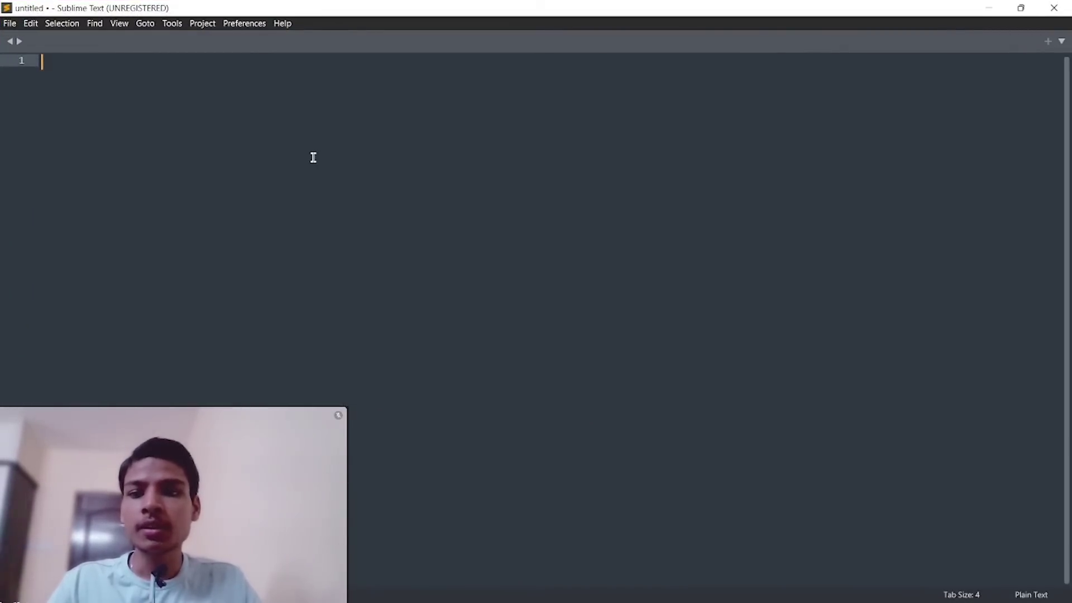
{"action": "key", "text": "alt+Tab"}
{"action": "left_click", "coordinate": [109, 14]}
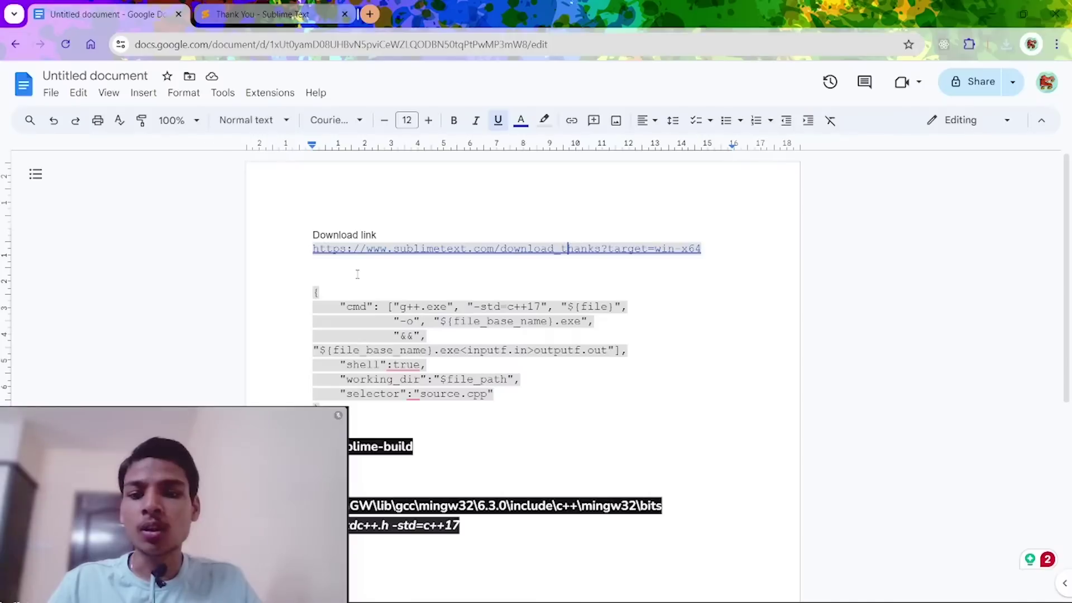
{"action": "key", "text": "alt+Tab"}
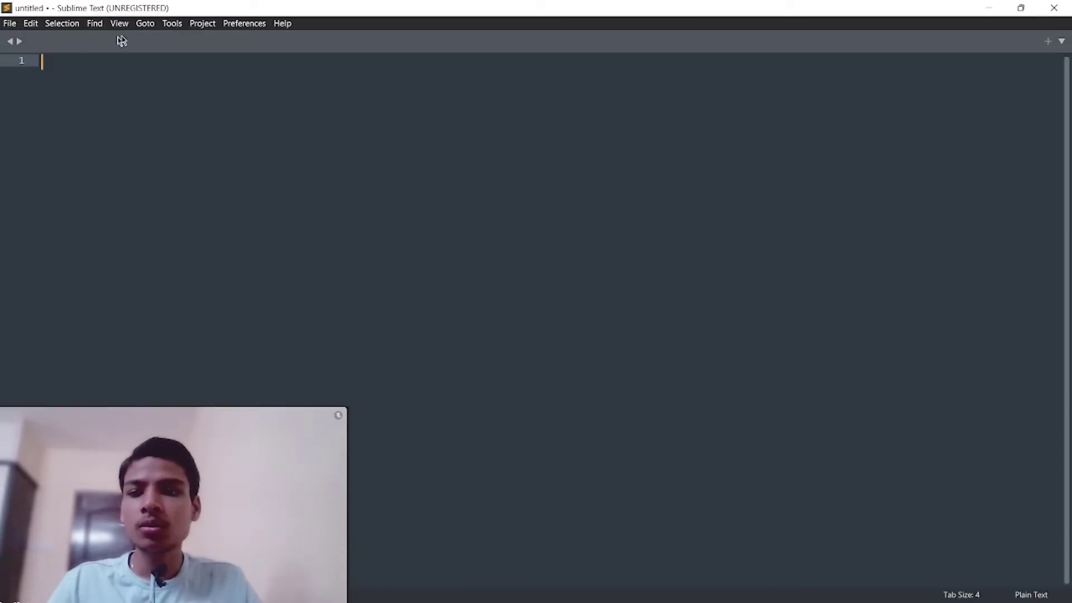
Step: Create a new build system and replace its contents with the g++ C++17 JSON from the notes
{"action": "left_click", "coordinate": [176, 27]}
{"action": "mouse_move", "coordinate": [207, 74]}
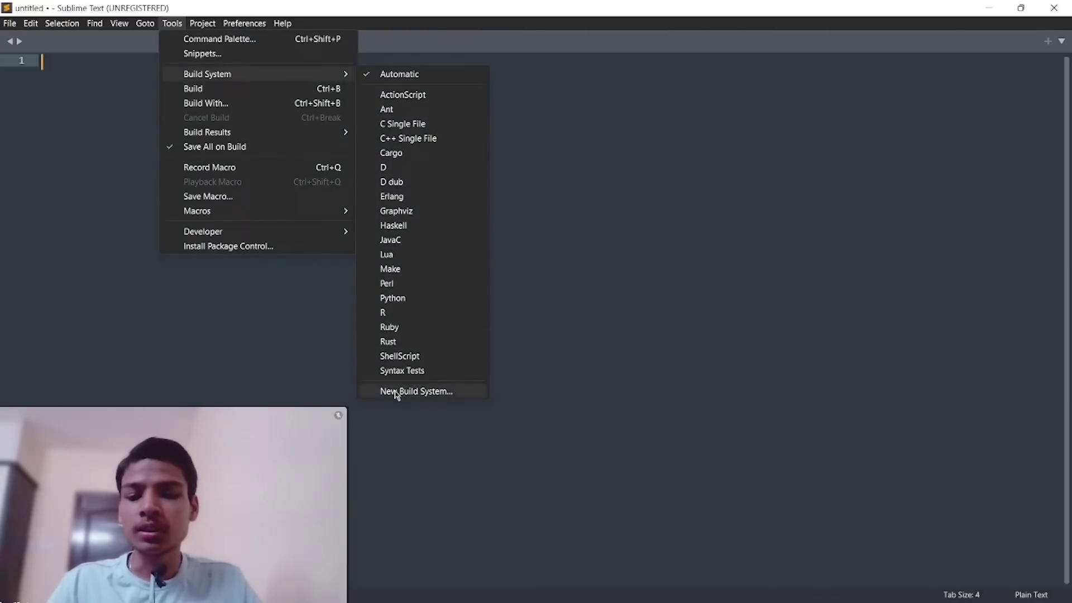
{"action": "left_click", "coordinate": [395, 391]}
{"action": "key", "text": "alt+Tab"}
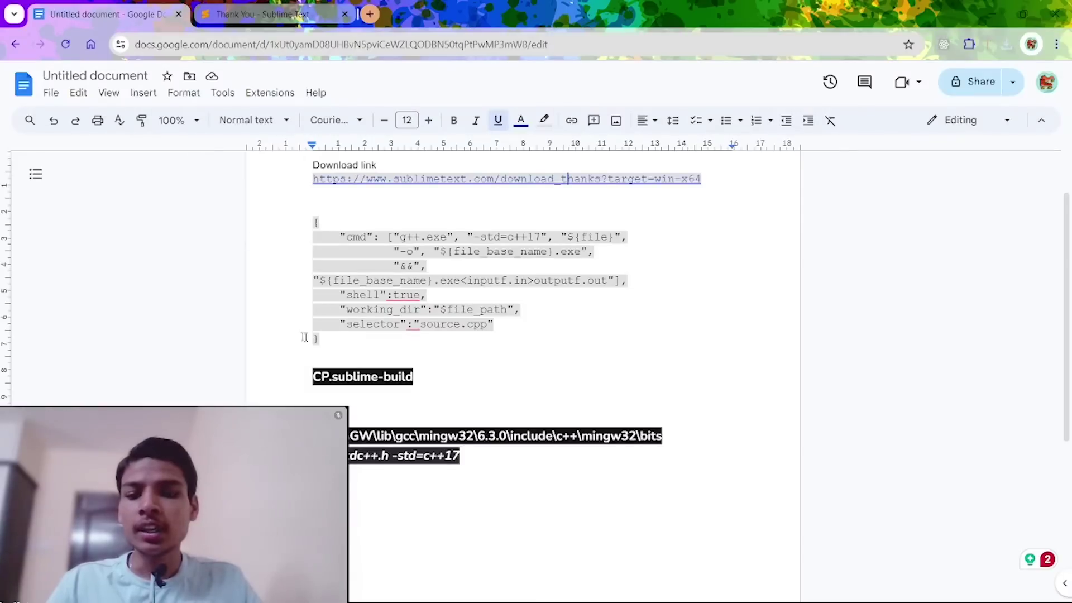
{"action": "left_click_drag", "start_coordinate": [304, 337], "coordinate": [301, 227]}
{"action": "key", "text": "ctrl+c"}
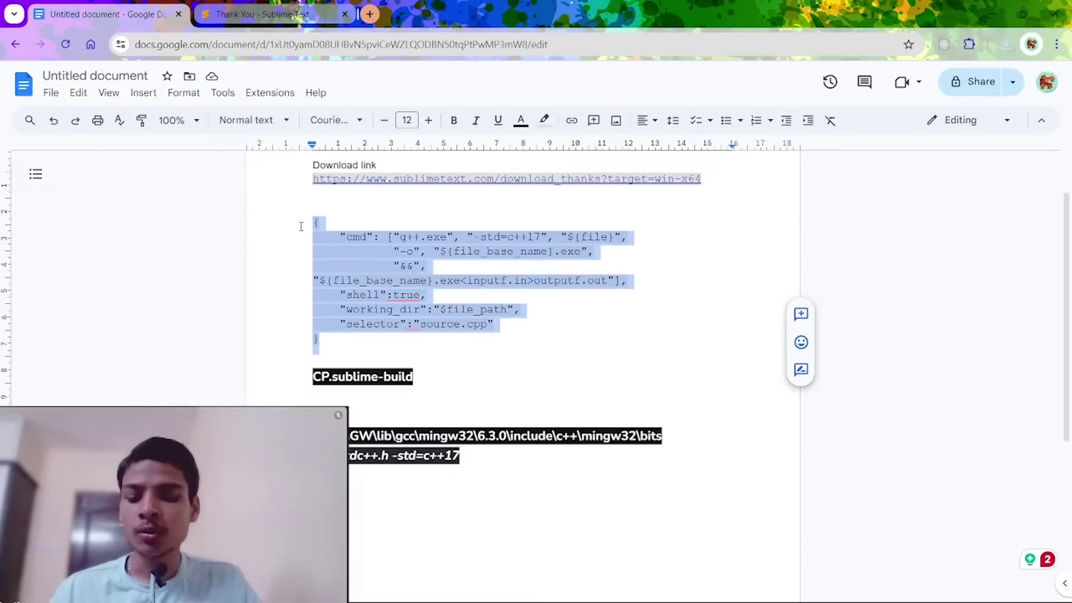
{"action": "key", "text": "alt+Tab"}
{"action": "key", "text": "ctrl+a"}
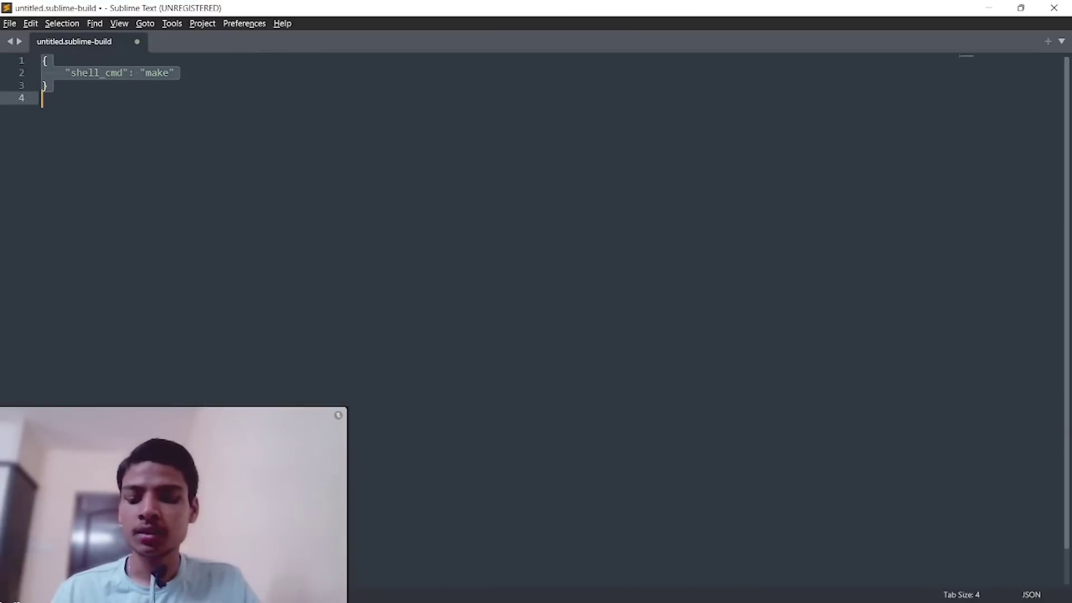
{"action": "key", "text": "ctrl+v"}
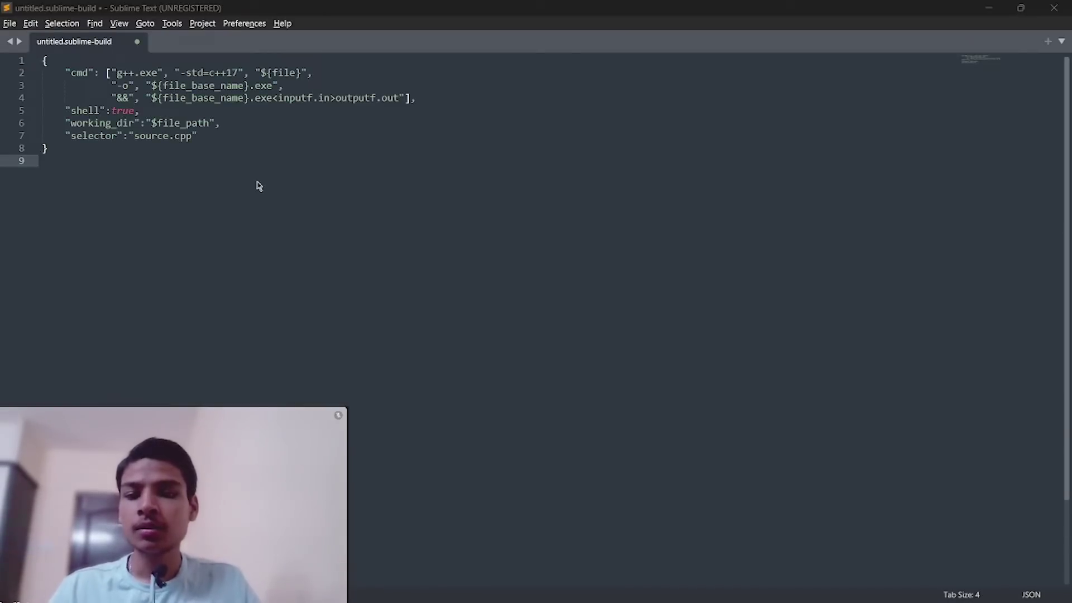
{"action": "key", "text": "ctrl+s"}
{"action": "key", "text": "alt+Tab"}
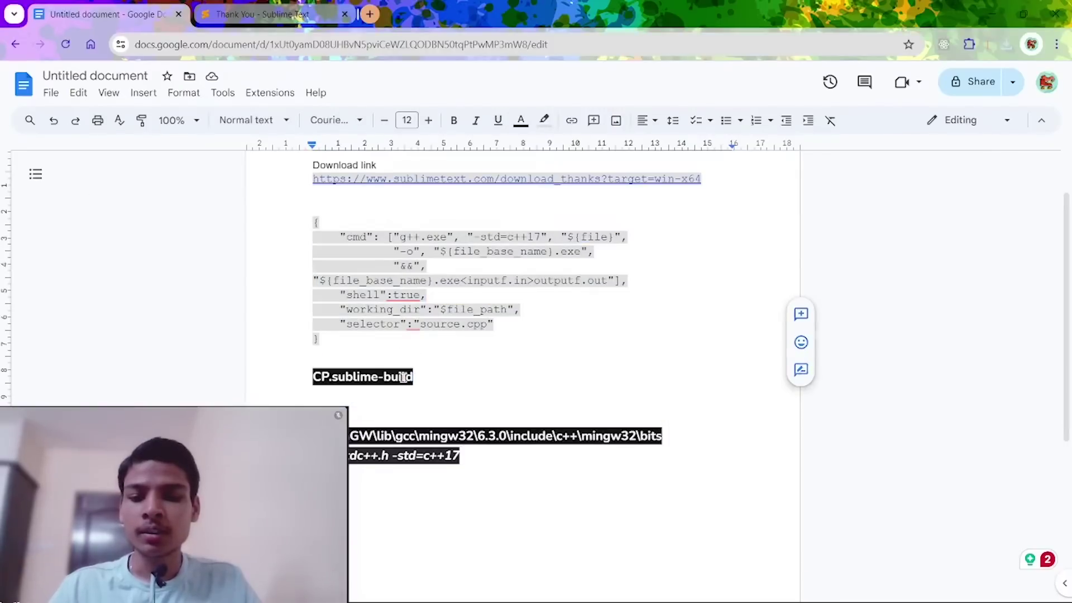
Step: Save the build file as CP.sublime-build in the Packages User folder
{"action": "left_click_drag", "start_coordinate": [406, 378], "coordinate": [317, 377]}
{"action": "key", "text": "ctrl+c"}
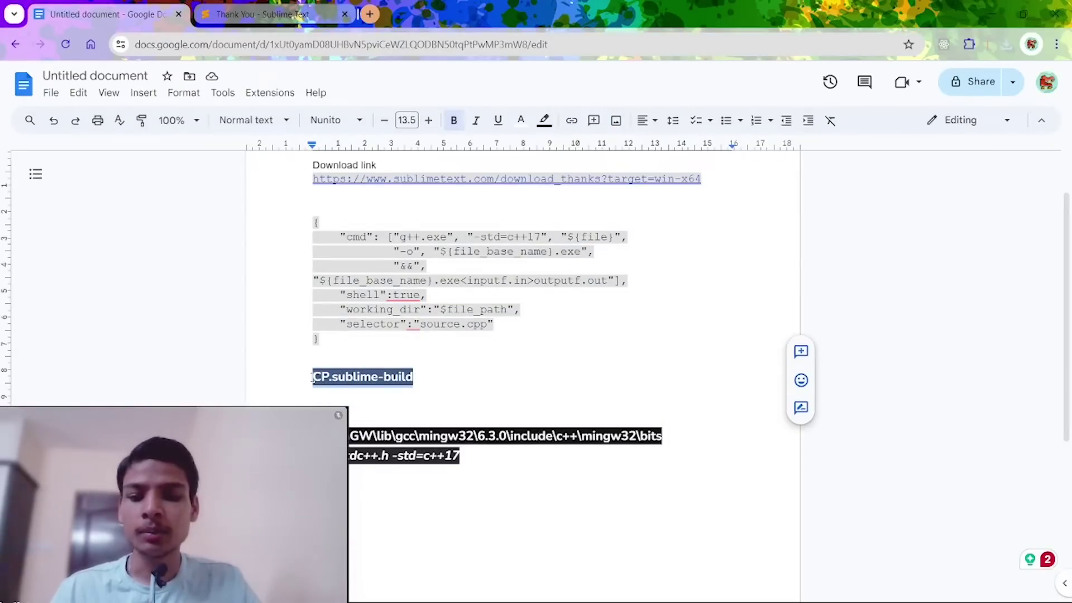
{"action": "key", "text": "alt+Tab"}
{"action": "key", "text": "ctrl+v"}
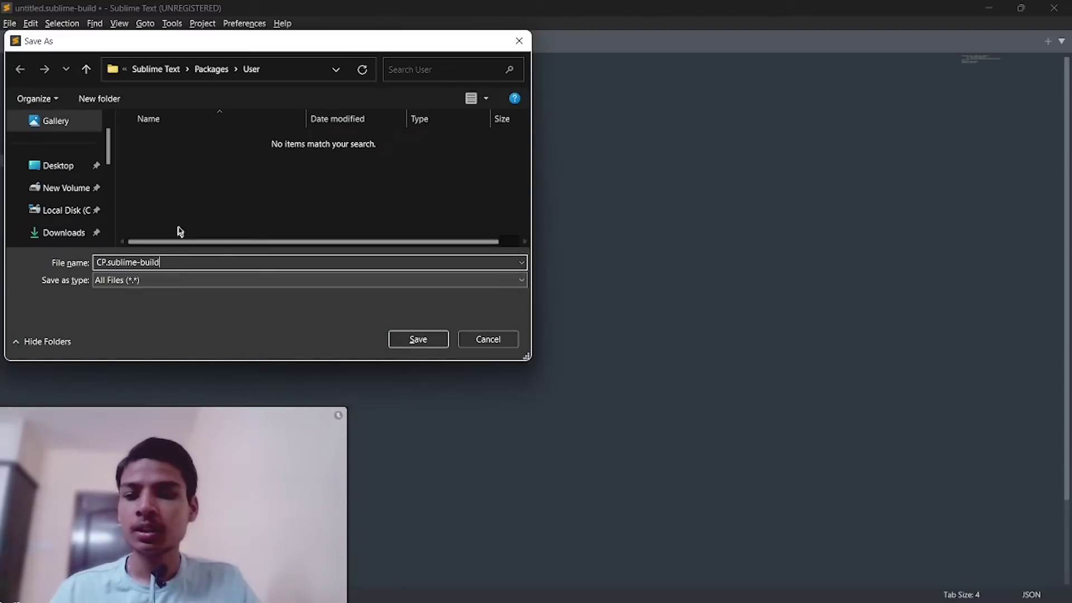
{"action": "left_click", "coordinate": [418, 340]}
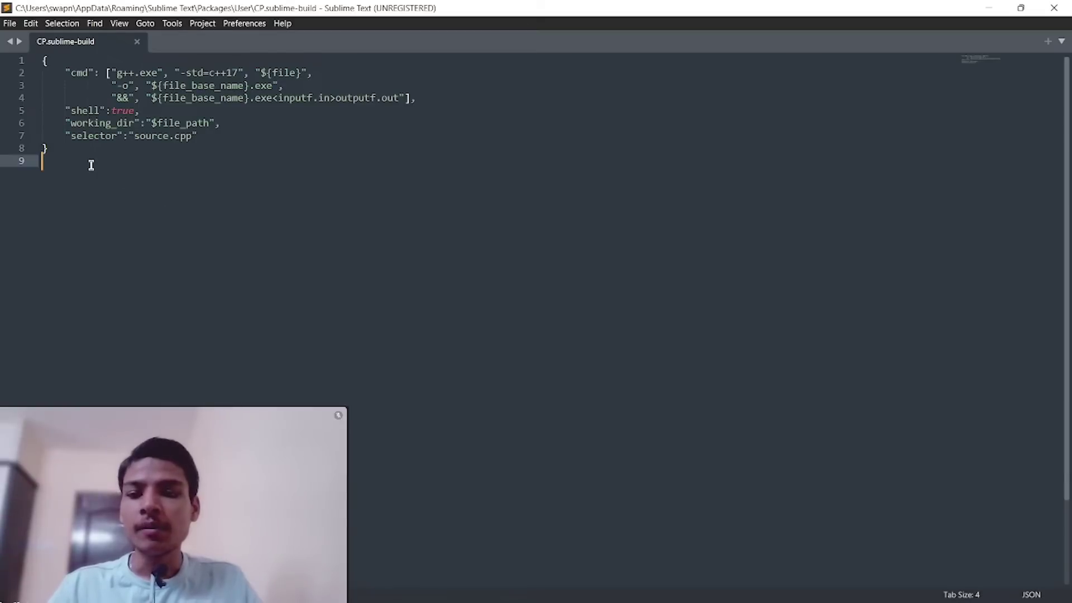
Step: Create a desktop folder named codeforces and place it beside the zoom folder
{"action": "left_click", "coordinate": [987, 9]}
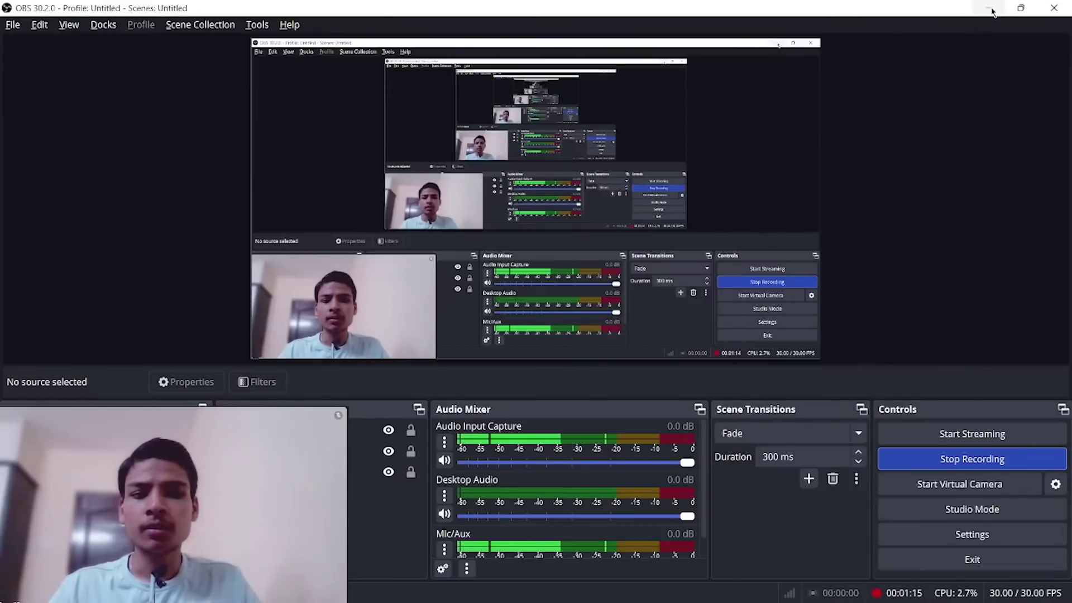
{"action": "left_click", "coordinate": [992, 11]}
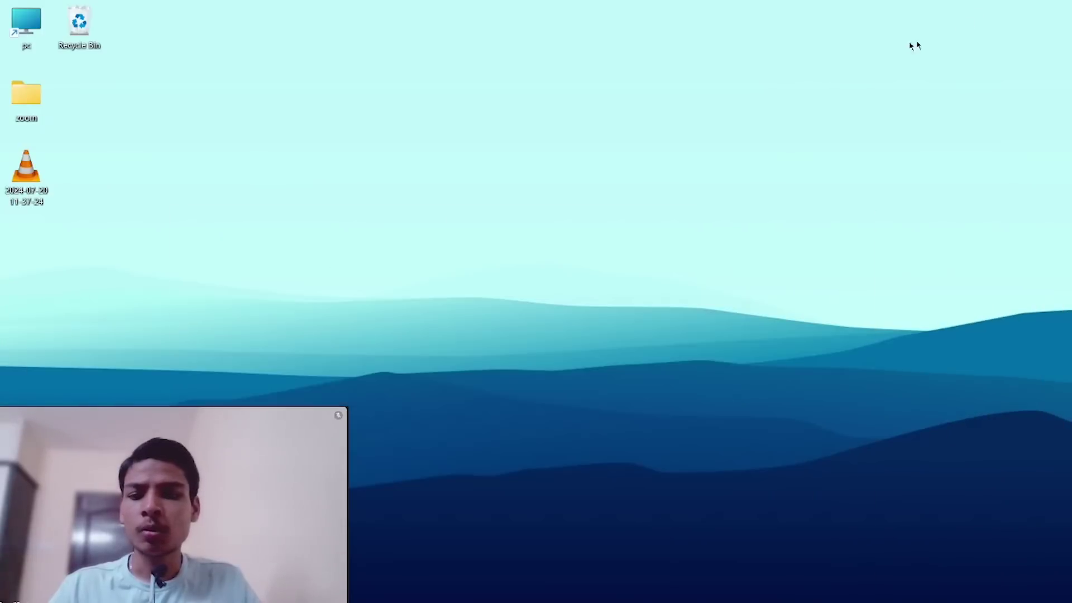
{"action": "right_click", "coordinate": [276, 133]}
{"action": "mouse_move", "coordinate": [314, 219]}
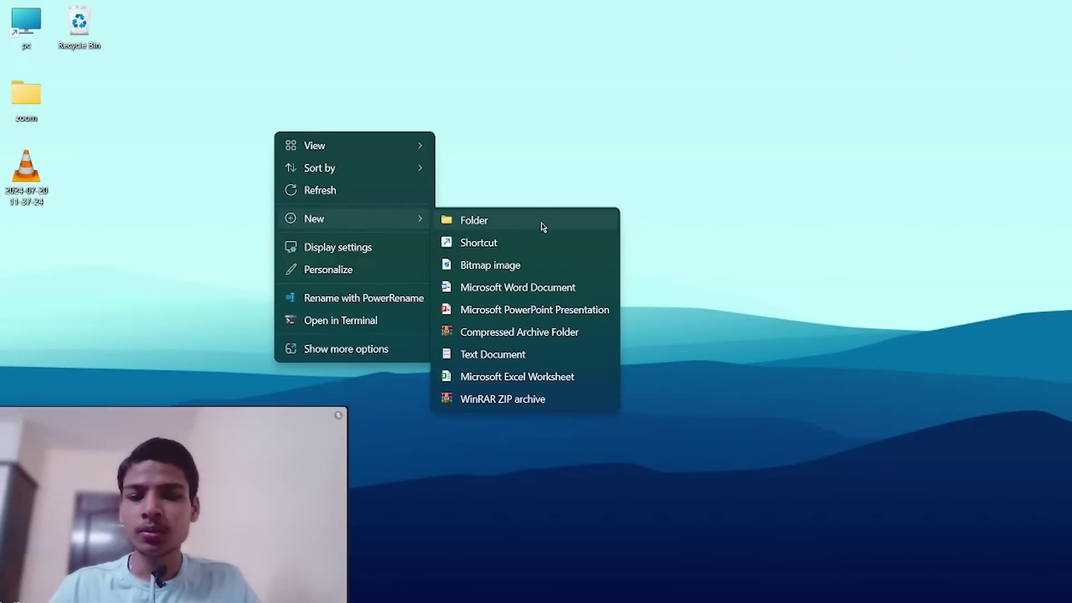
{"action": "left_click", "coordinate": [542, 227]}
{"action": "type", "text": "c"}
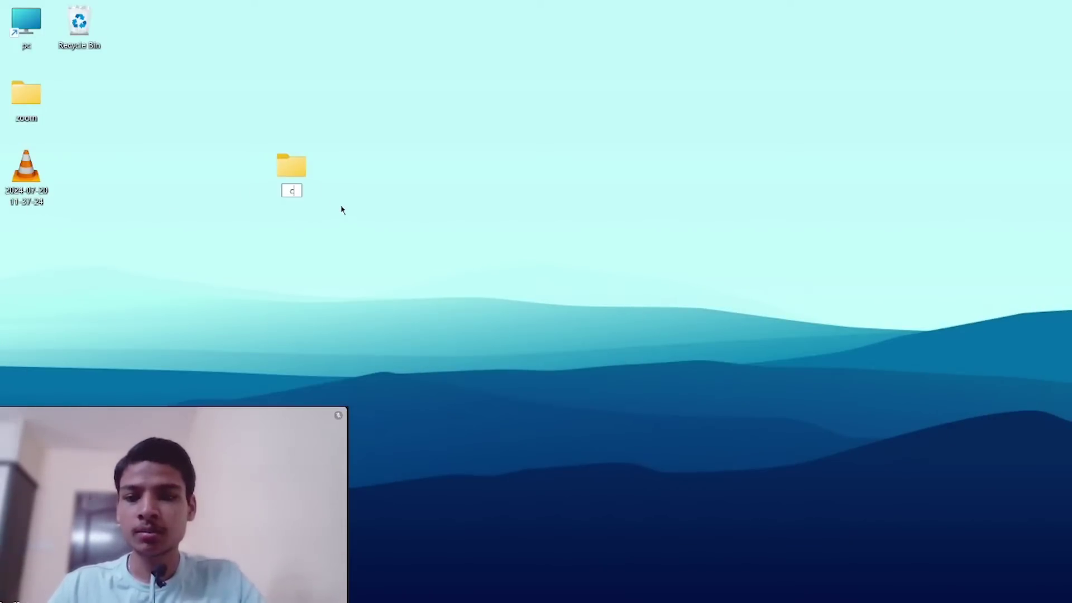
{"action": "type", "text": "odeforc"}
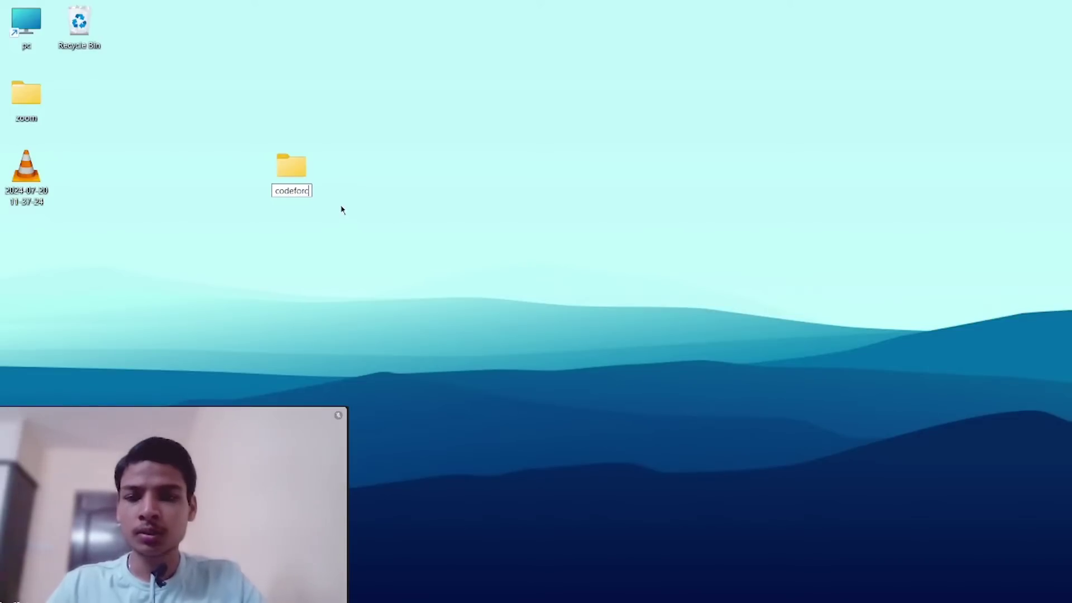
{"action": "type", "text": "es"}
{"action": "key", "text": "Return"}
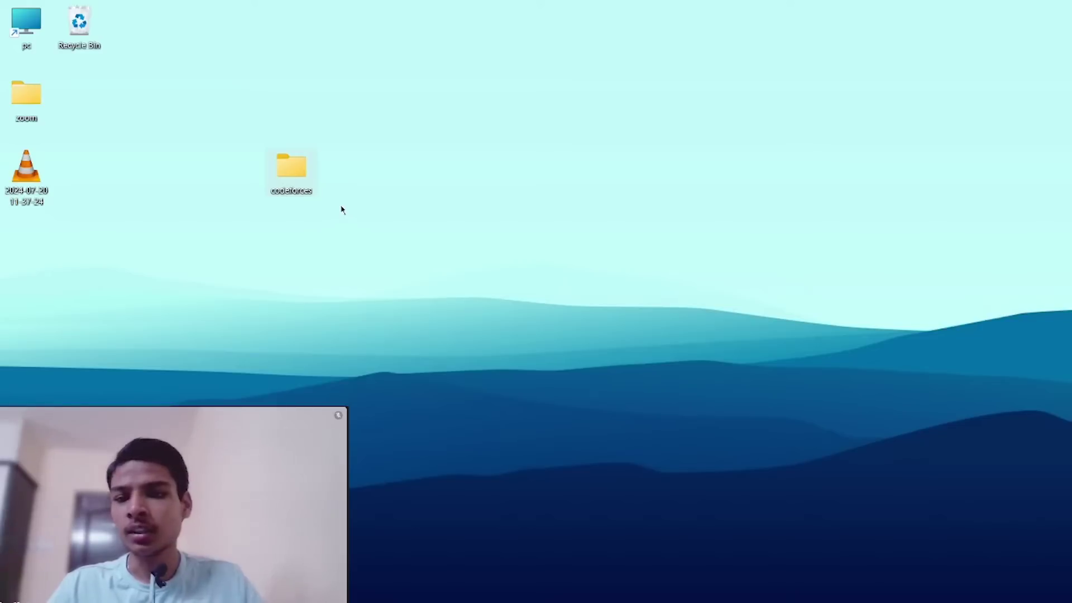
{"action": "left_click_drag", "start_coordinate": [292, 168], "coordinate": [159, 111]}
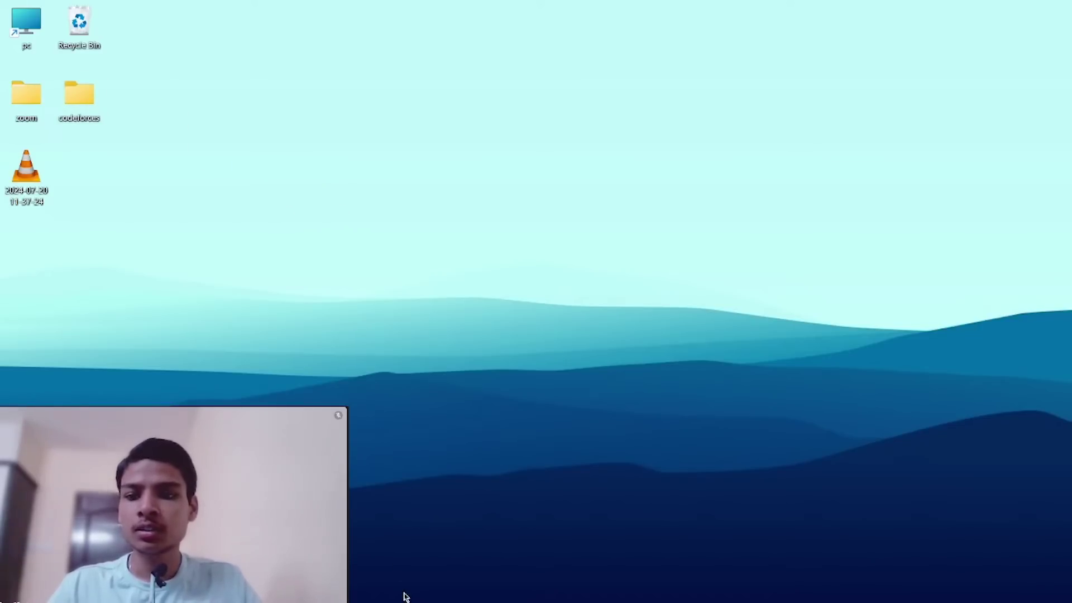
Step: Add the codeforces folder to the Sublime Text sidebar and close CP.sublime-build
{"action": "left_click", "coordinate": [607, 587]}
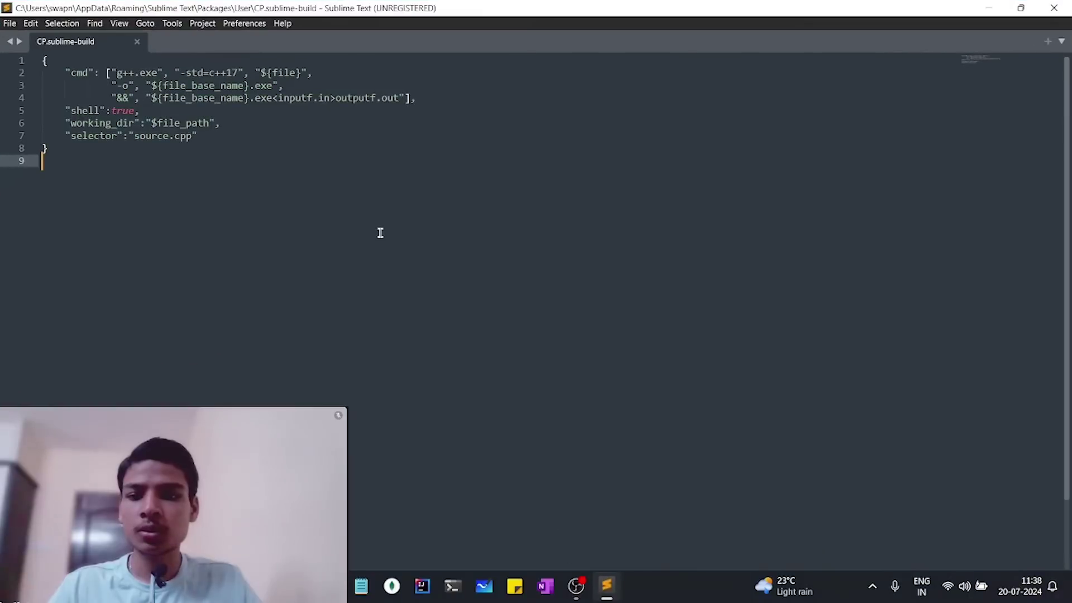
{"action": "double_click", "coordinate": [361, 12]}
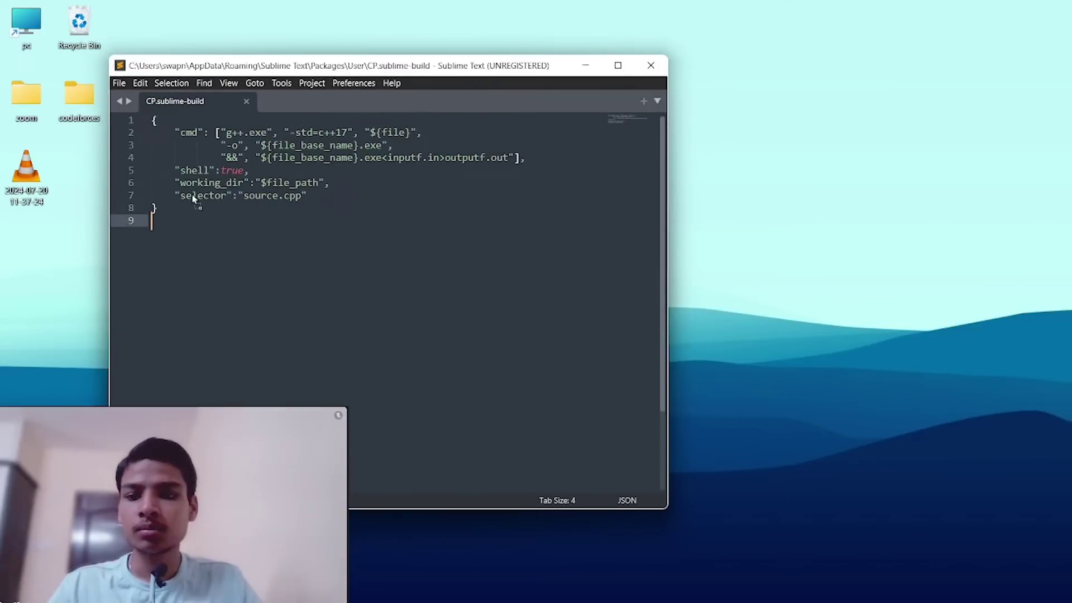
{"action": "left_click_drag", "start_coordinate": [192, 198], "coordinate": [194, 200]}
{"action": "left_click", "coordinate": [618, 65]}
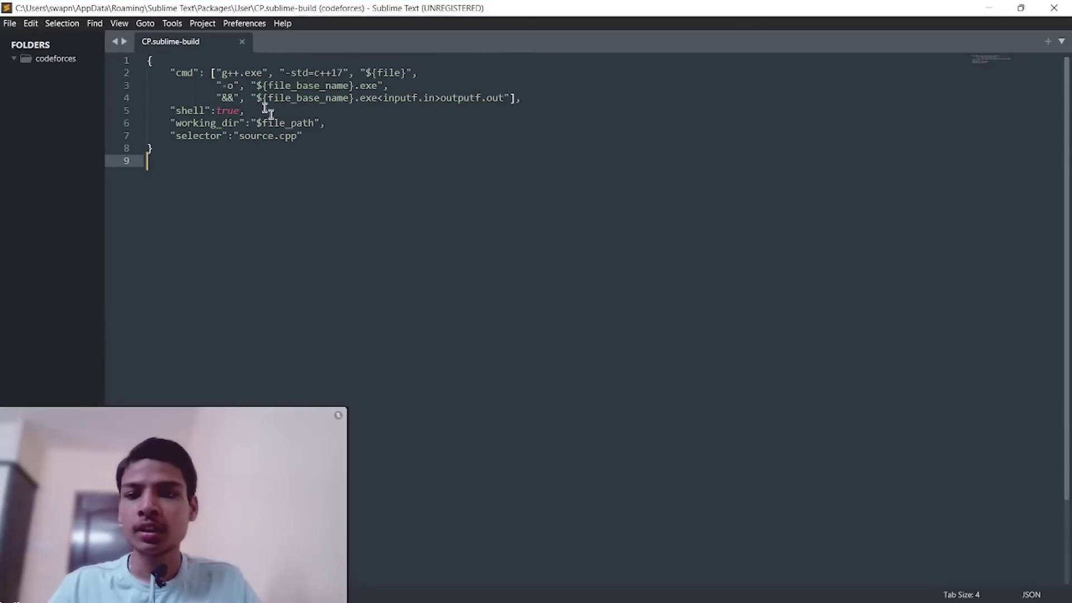
{"action": "left_click", "coordinate": [244, 41]}
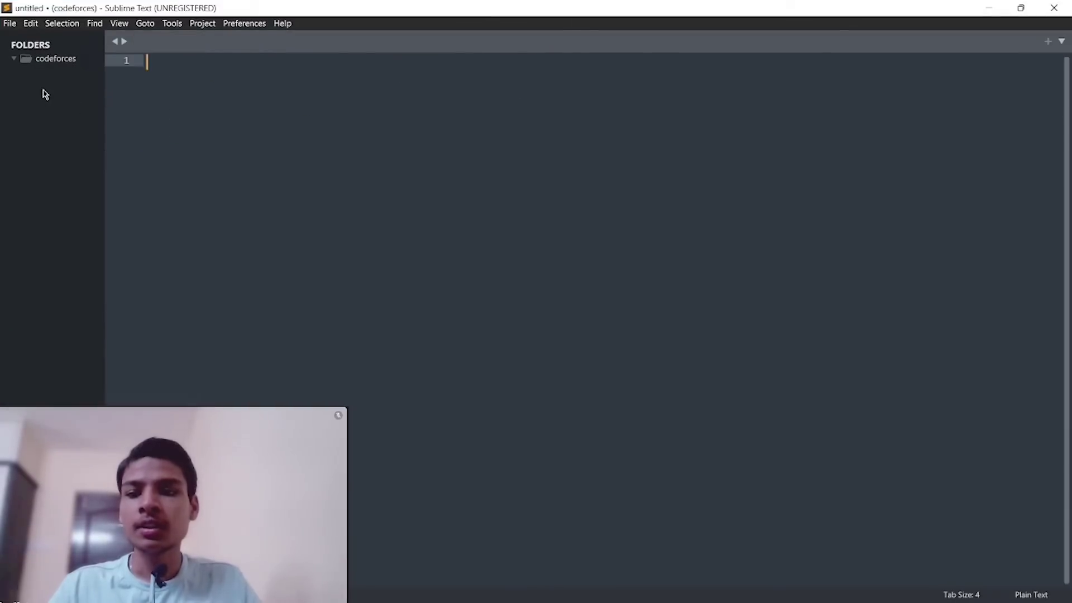
Step: Start a new file inside the codeforces folder
{"action": "right_click", "coordinate": [48, 70]}
{"action": "left_click", "coordinate": [66, 73]}
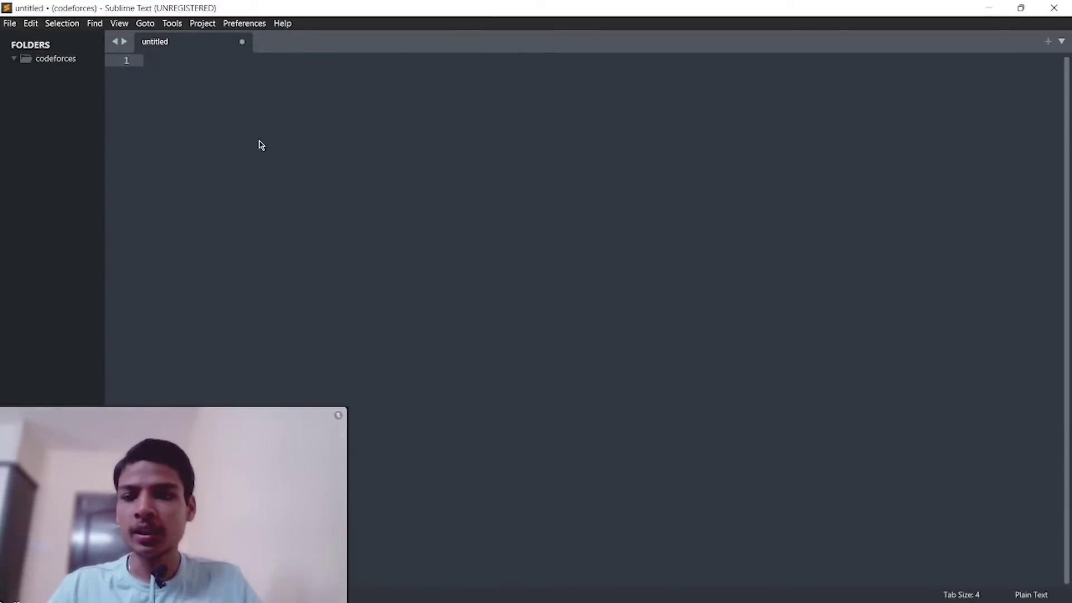
Step: Save empty files file.cpp and inputf.in into the codeforces folder
{"action": "key", "text": "ctrl+s"}
{"action": "type", "text": "file."}
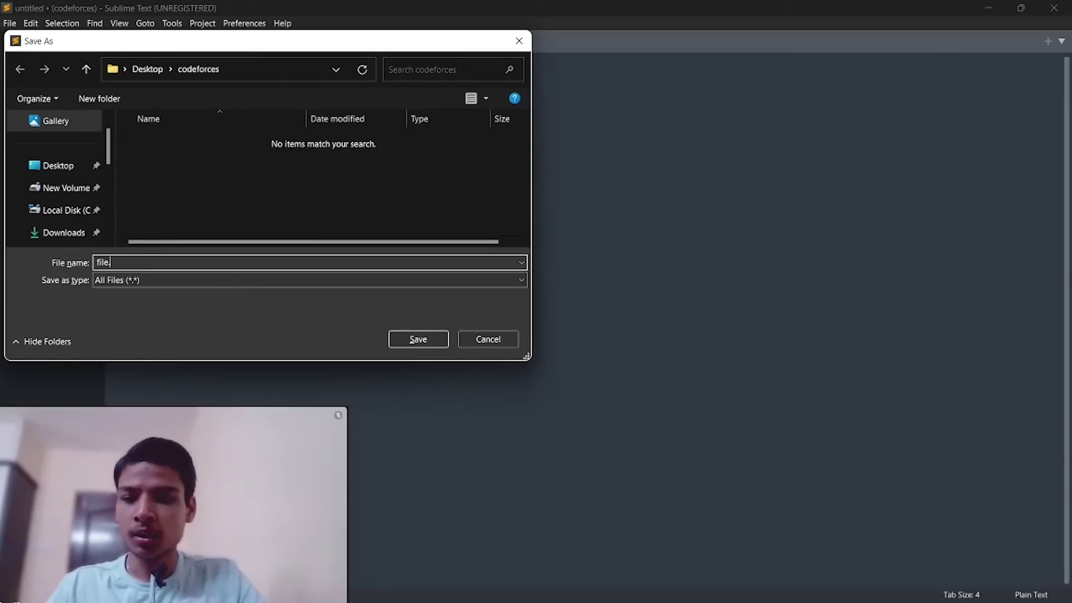
{"action": "type", "text": "cpp"}
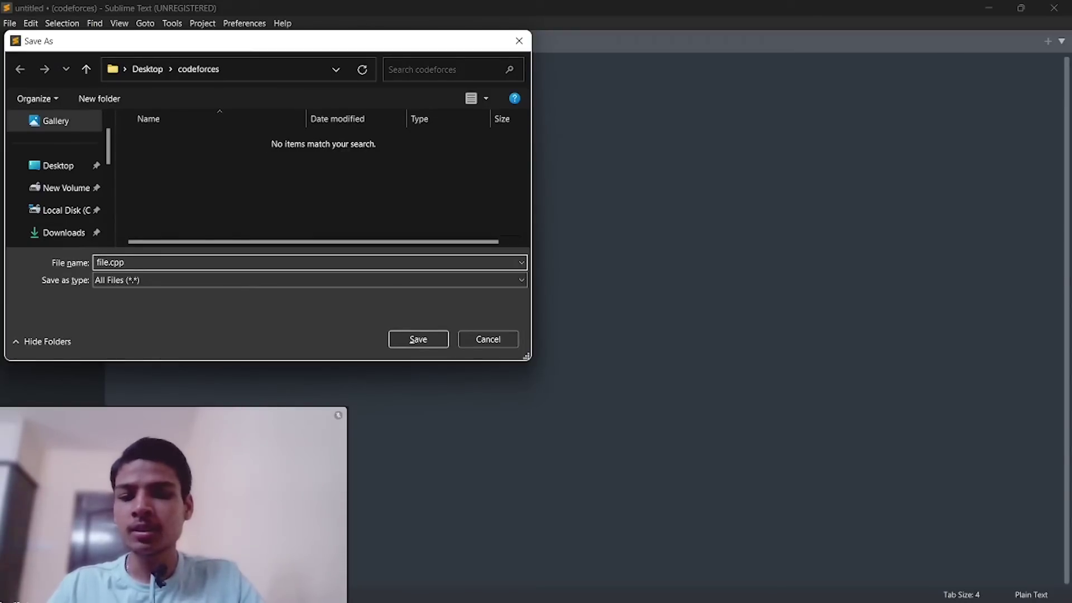
{"action": "key", "text": "Return"}
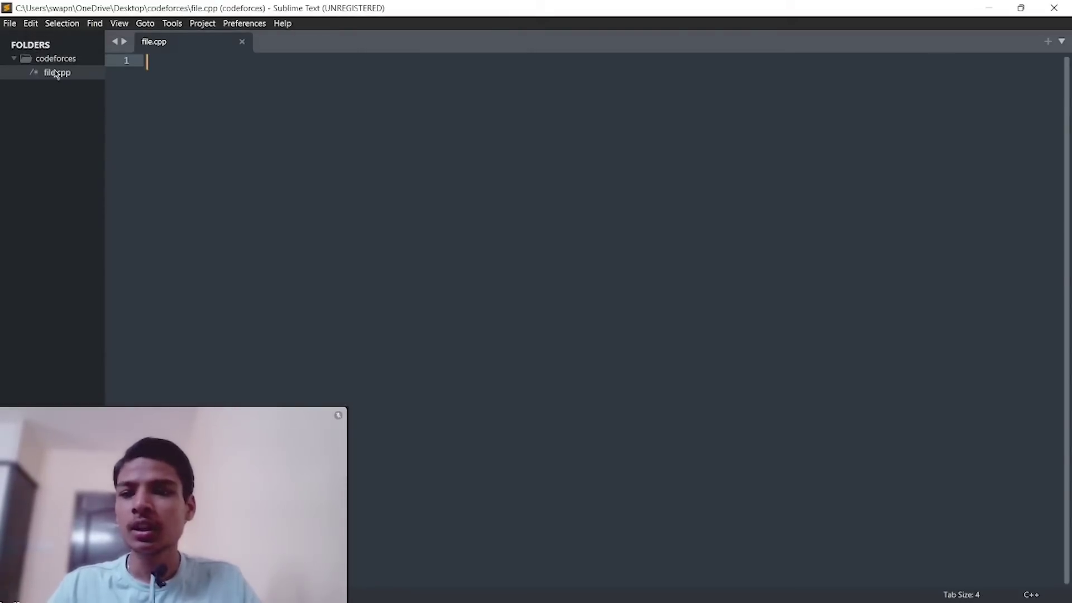
{"action": "right_click", "coordinate": [56, 60]}
{"action": "left_click", "coordinate": [88, 68]}
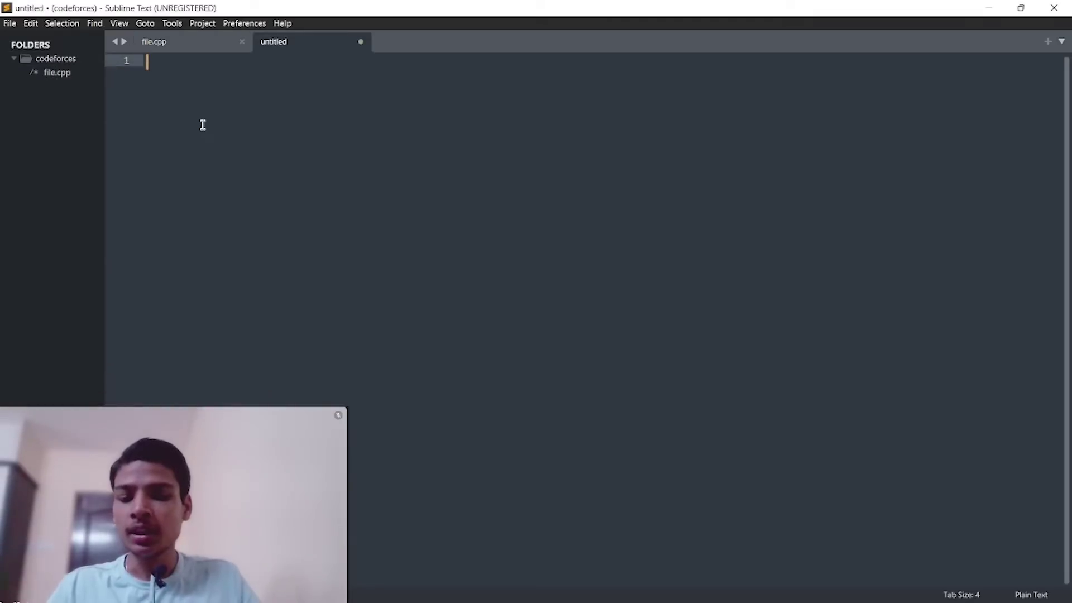
{"action": "key", "text": "ctrl+s"}
{"action": "type", "text": "inpu"}
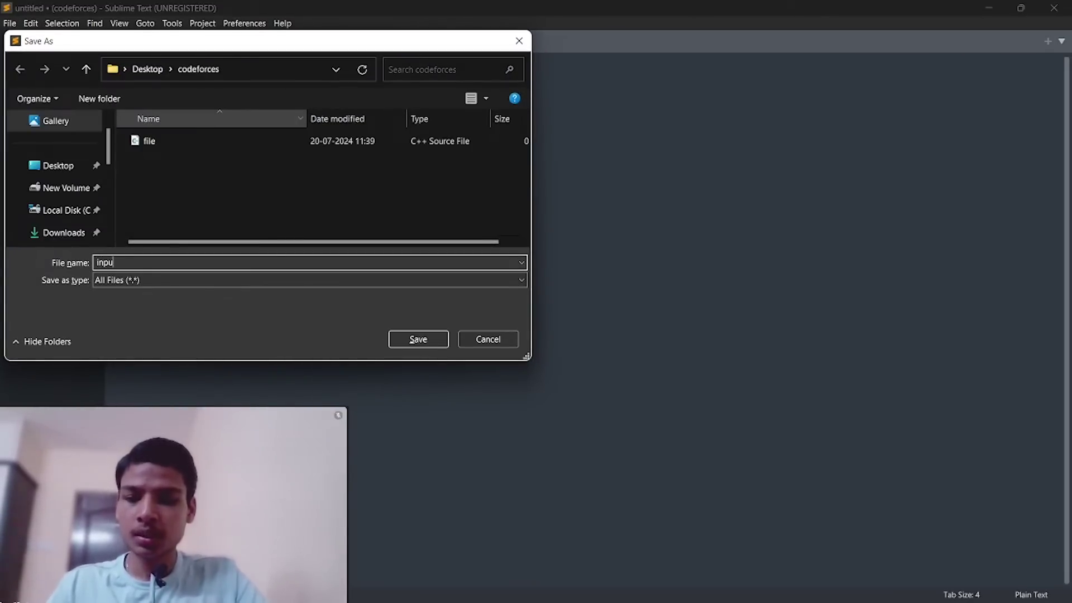
{"action": "type", "text": "tf"}
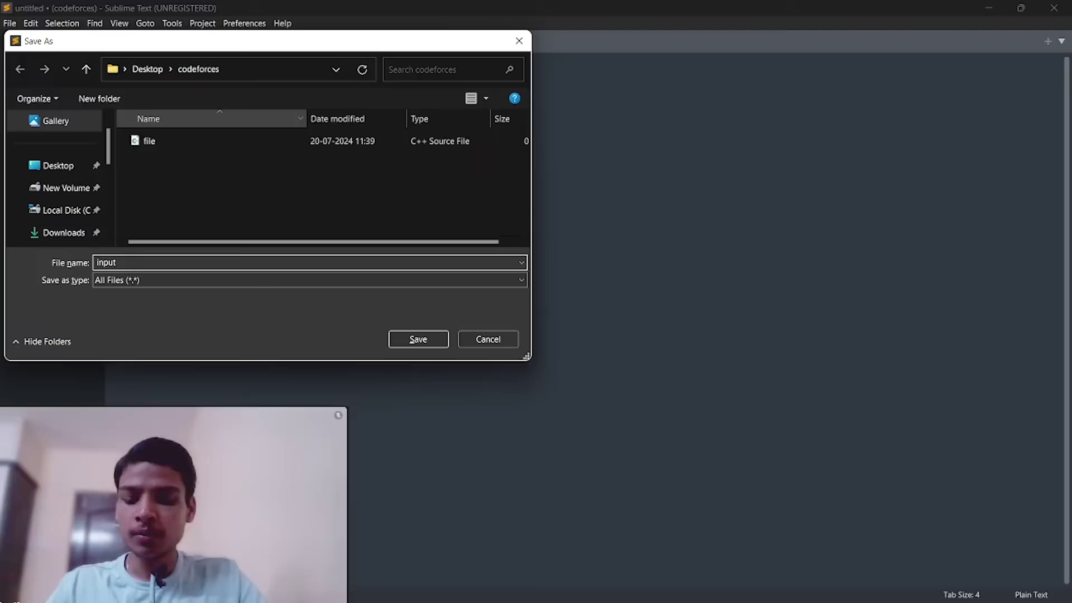
{"action": "type", "text": ".in"}
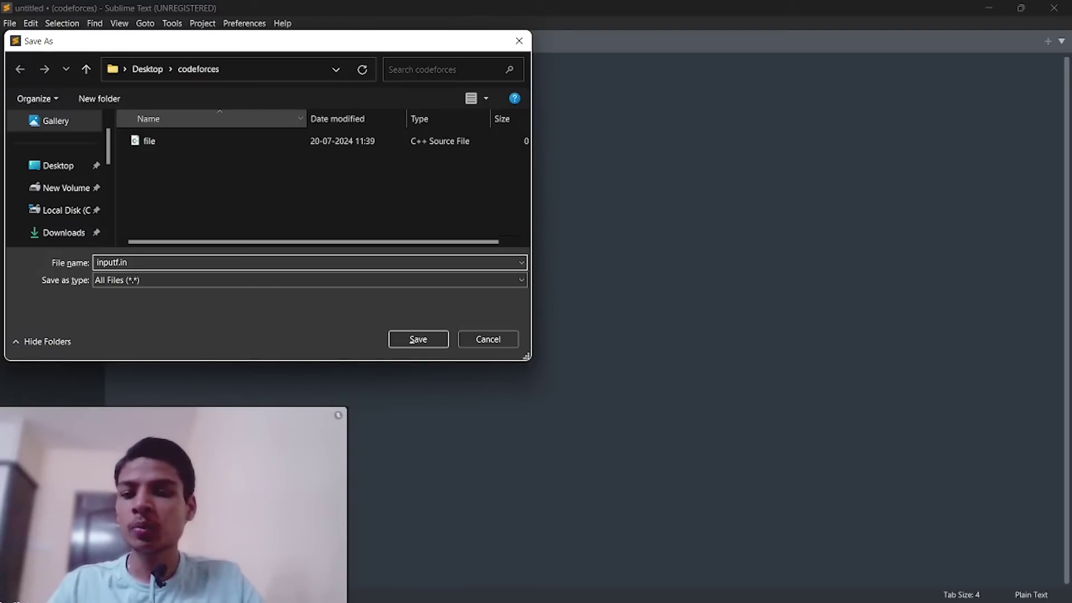
{"action": "key", "text": "Return"}
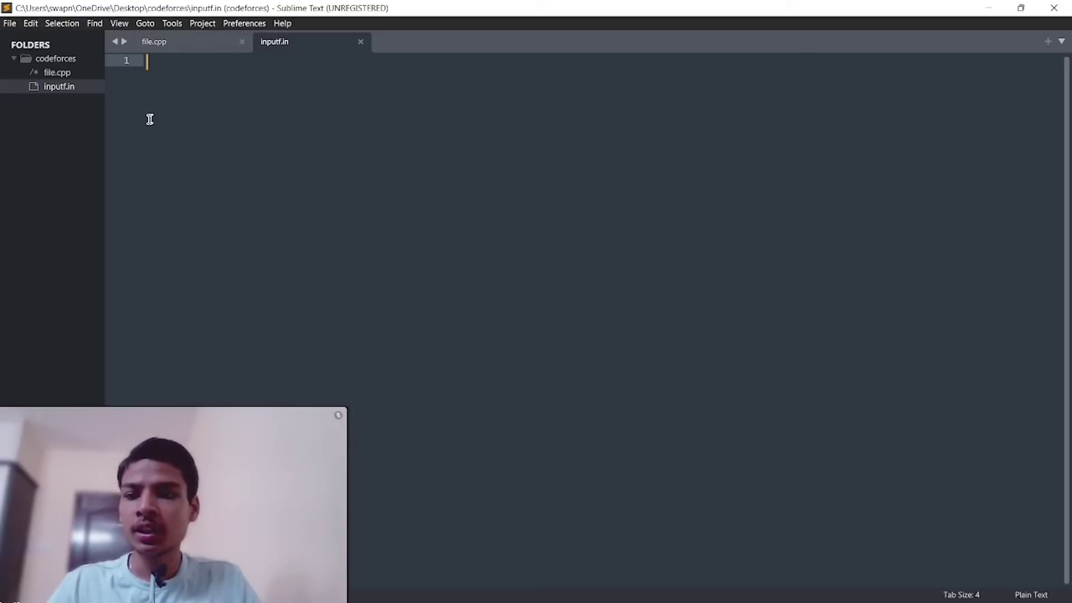
Step: Create a third new file in codeforces and begin saving it
{"action": "right_click", "coordinate": [52, 61]}
{"action": "left_click", "coordinate": [84, 67]}
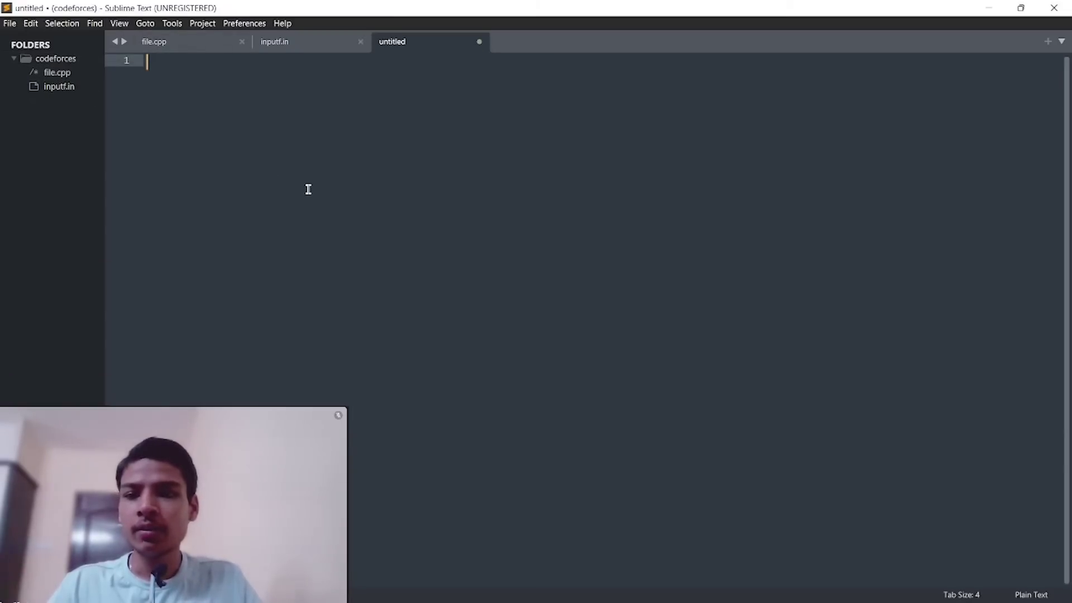
{"action": "key", "text": "ctrl+s"}
{"action": "type", "text": "ou"}
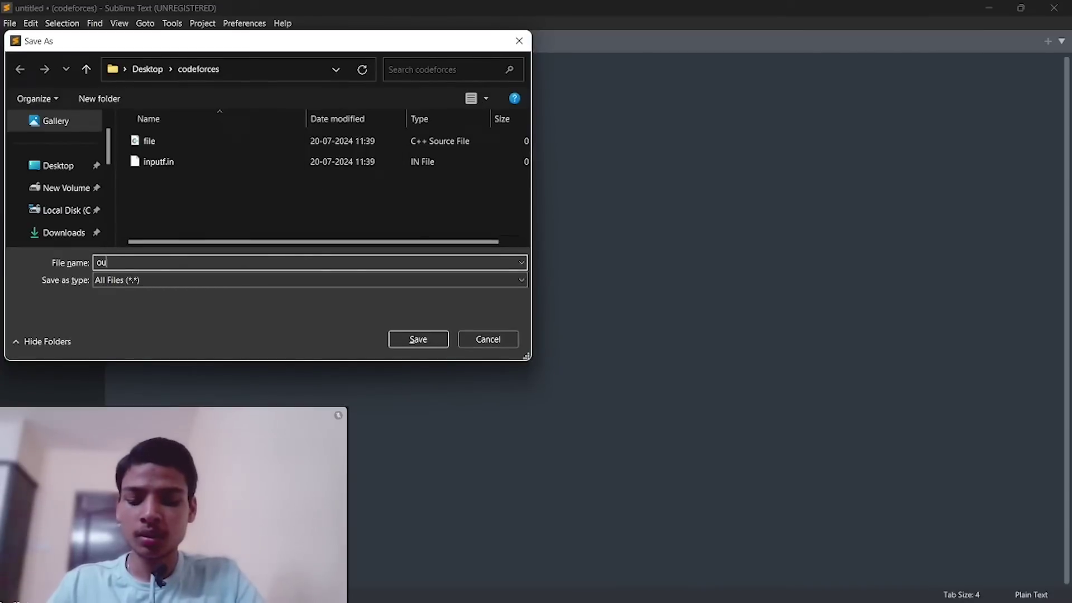
{"action": "type", "text": "tput"}
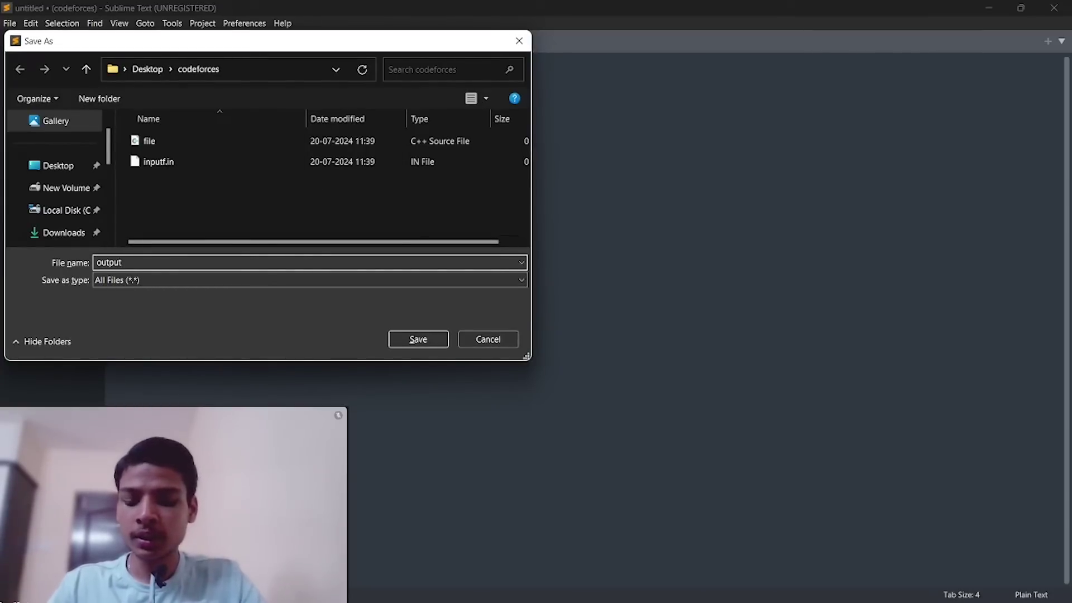
{"action": "type", "text": "f.out"}
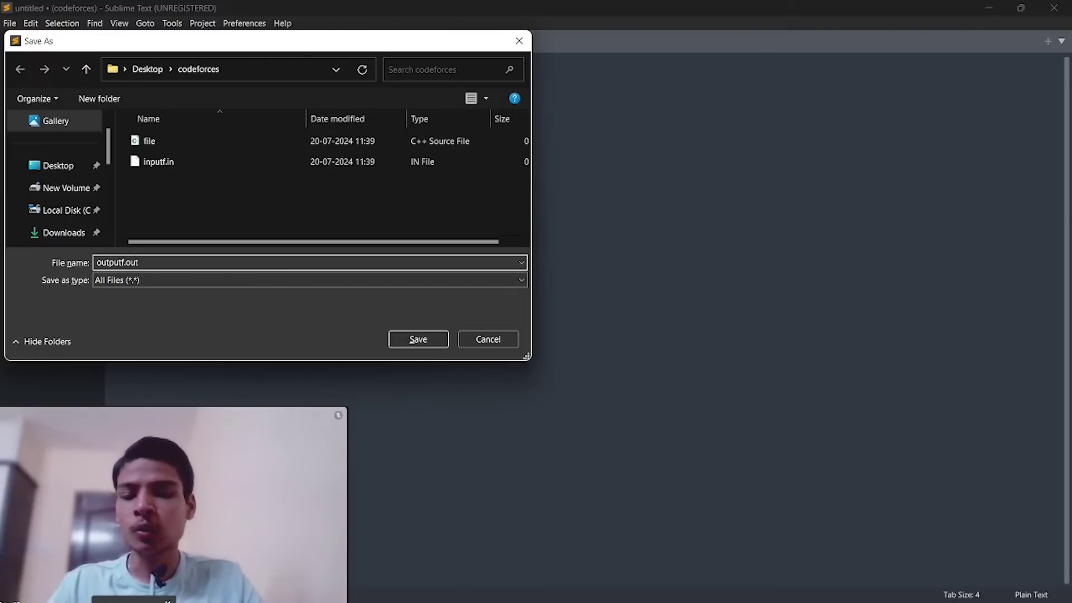
Step: Save the third file as outputf.out in the codeforces folder
{"action": "key", "text": "Return"}
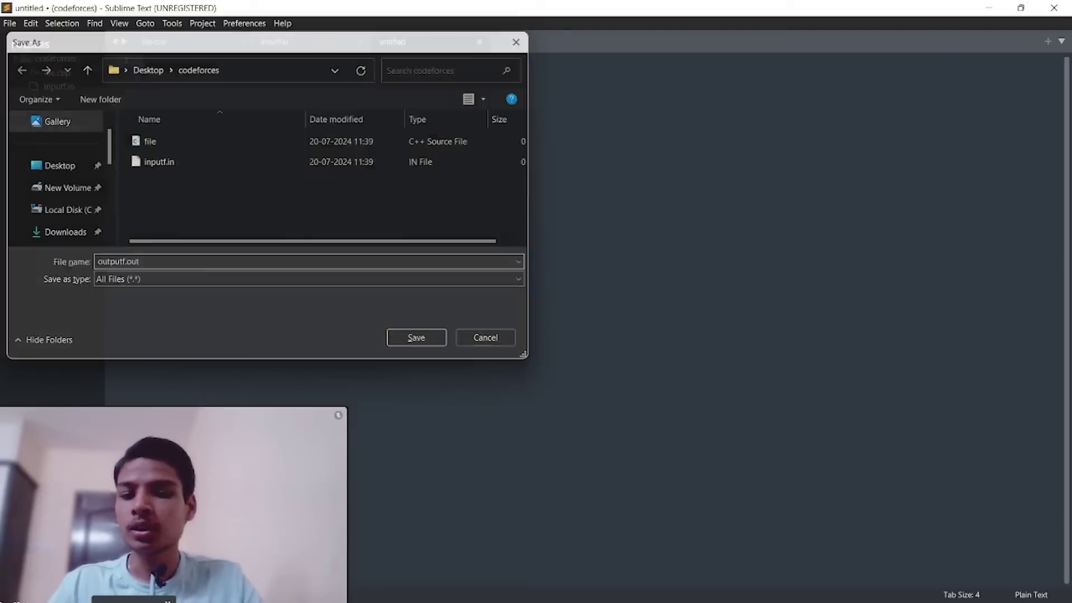
{"action": "left_click", "coordinate": [294, 44]}
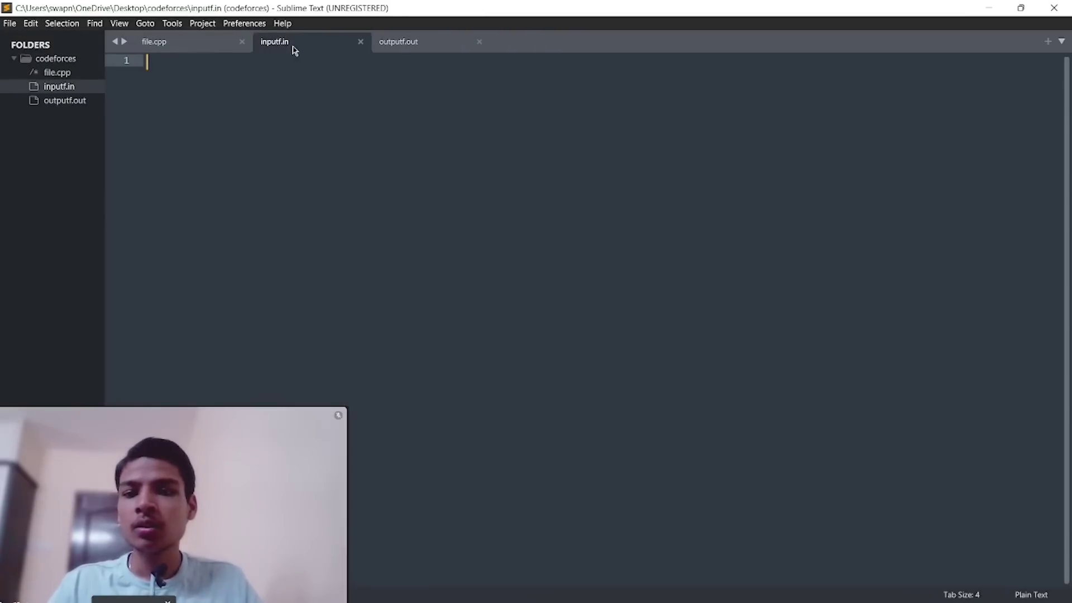
{"action": "left_click", "coordinate": [182, 40]}
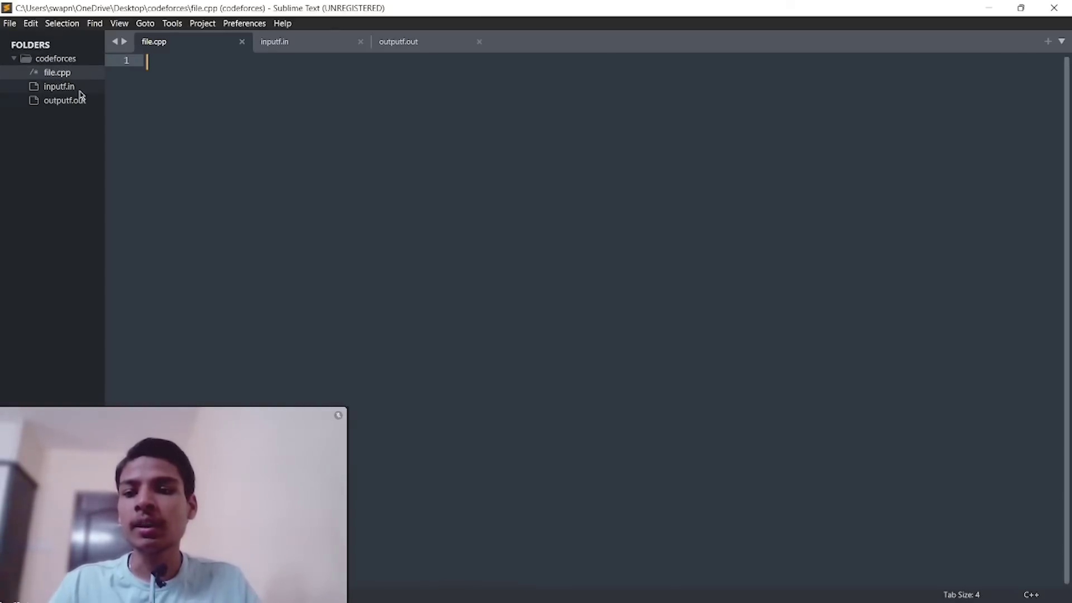
{"action": "left_click", "coordinate": [275, 49]}
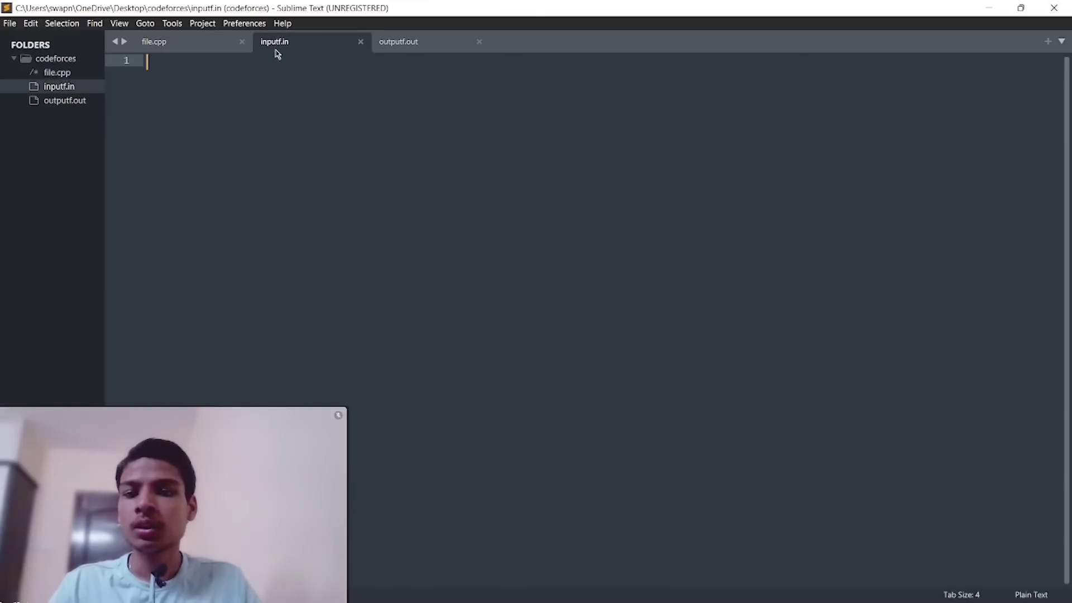
{"action": "left_click", "coordinate": [399, 42]}
{"action": "left_click", "coordinate": [289, 48]}
{"action": "left_click", "coordinate": [218, 45]}
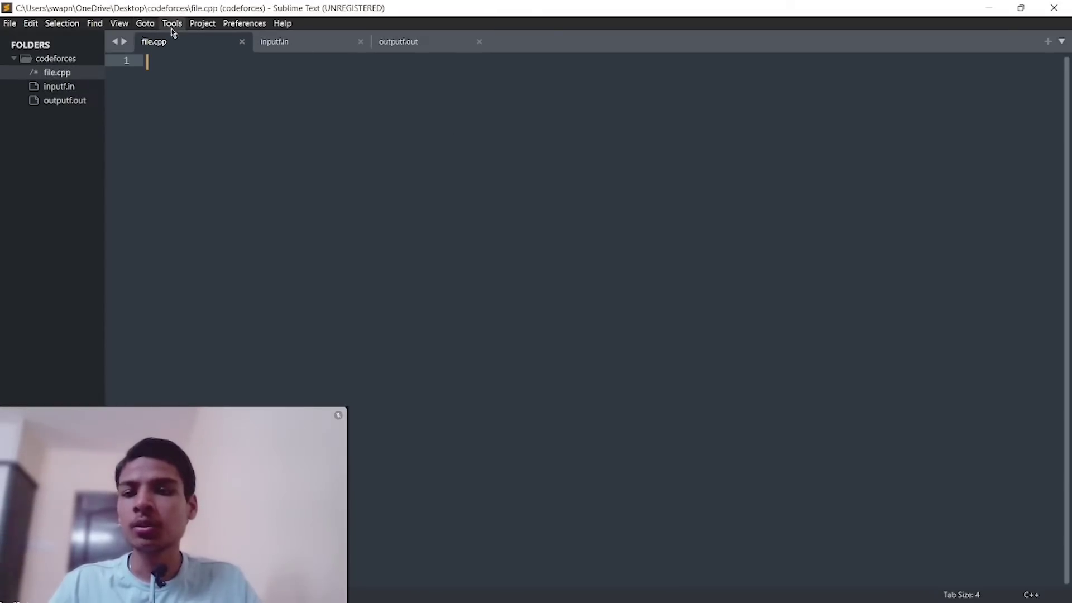
Step: Set the layout to three columns, then limit groups to two max columns
{"action": "left_click", "coordinate": [119, 24]}
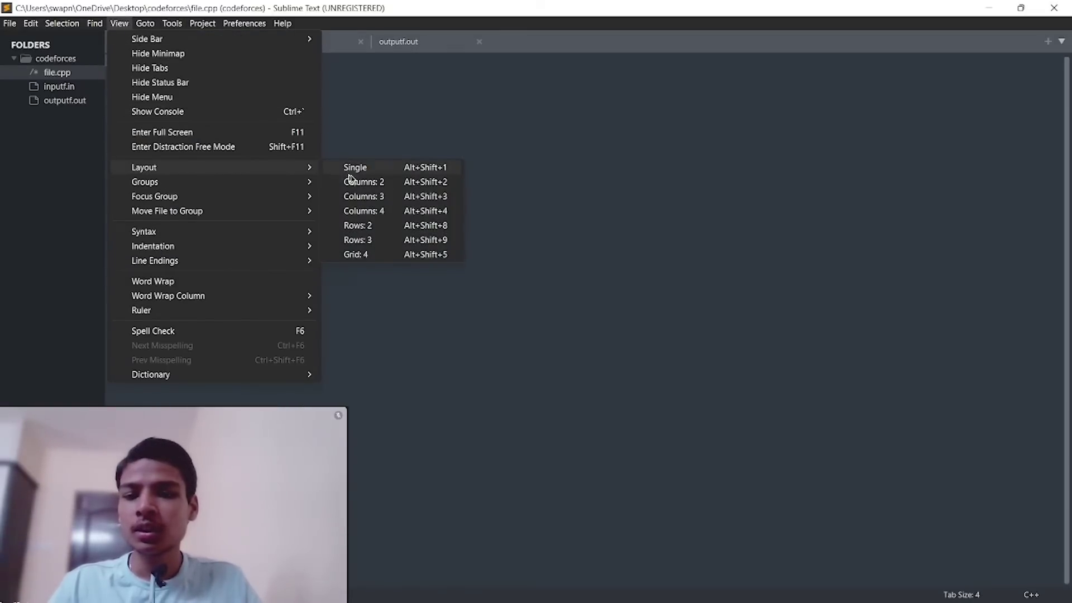
{"action": "mouse_move", "coordinate": [144, 169]}
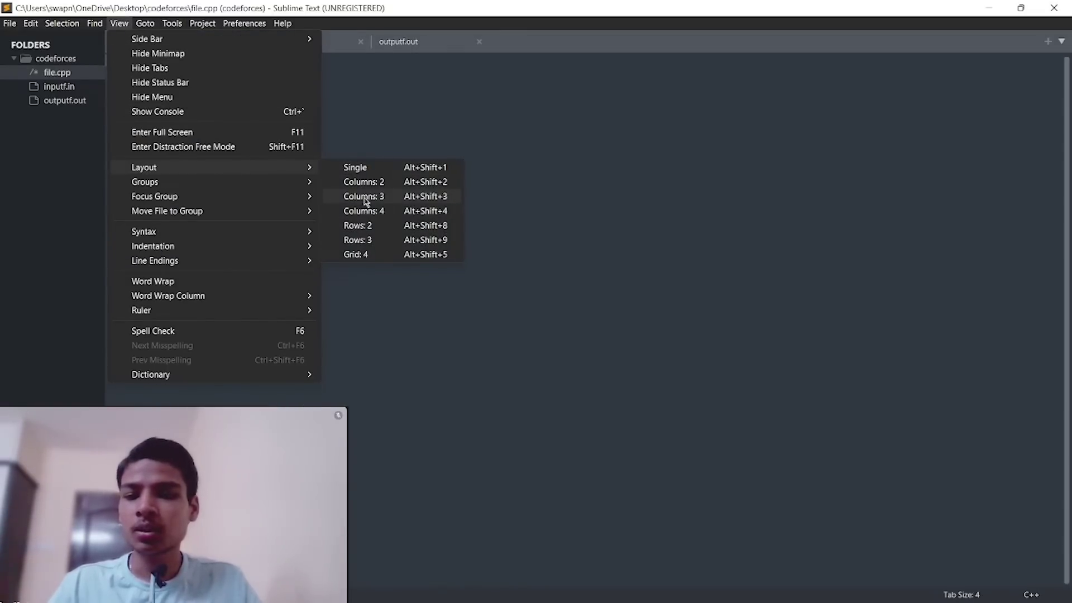
{"action": "left_click", "coordinate": [365, 202]}
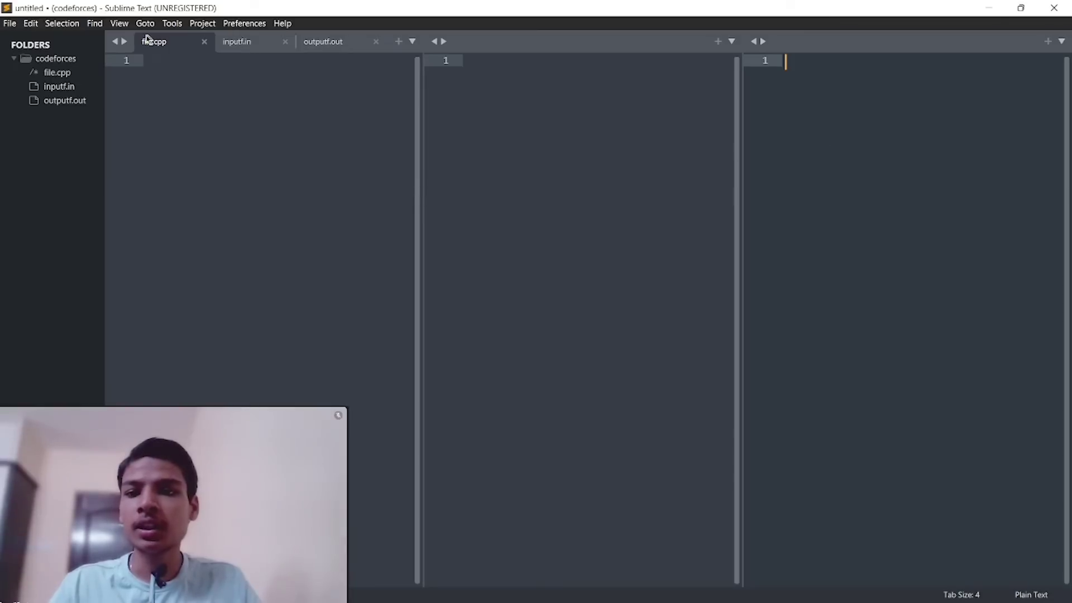
{"action": "left_click", "coordinate": [119, 24]}
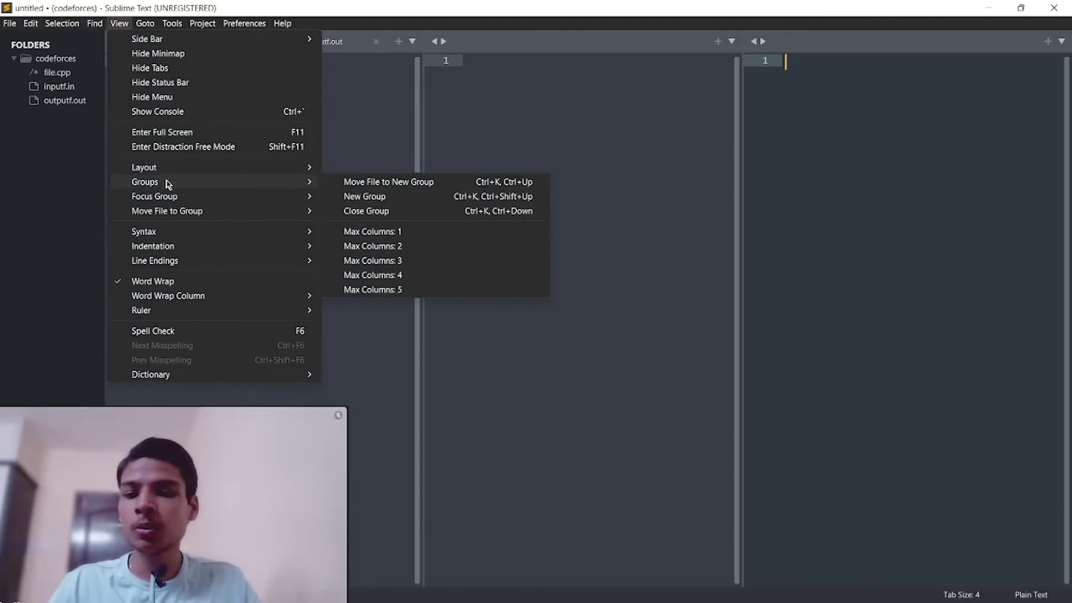
{"action": "mouse_move", "coordinate": [145, 181]}
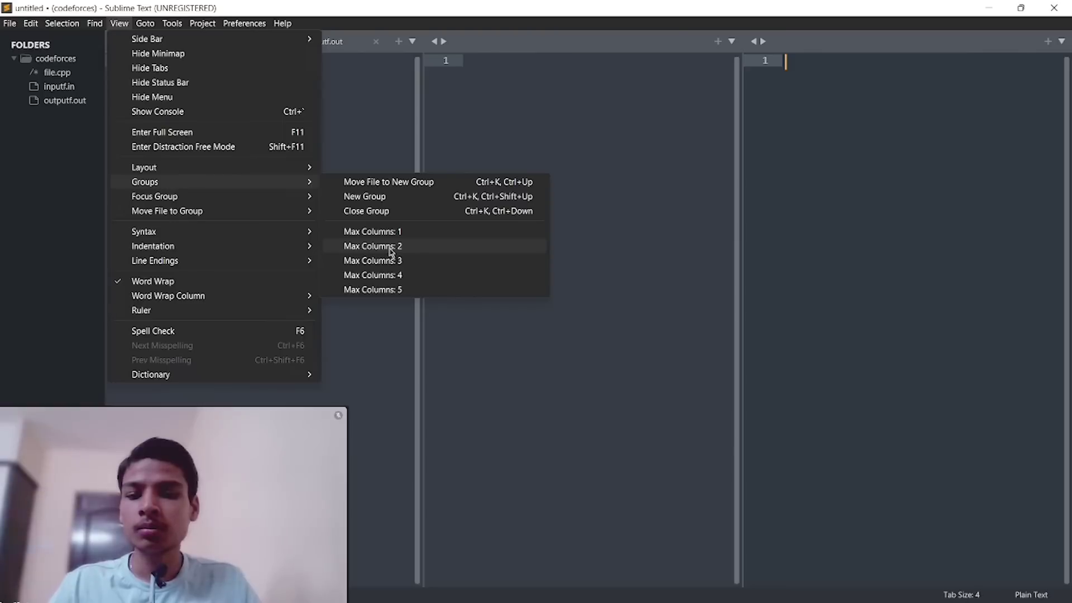
{"action": "left_click", "coordinate": [390, 252]}
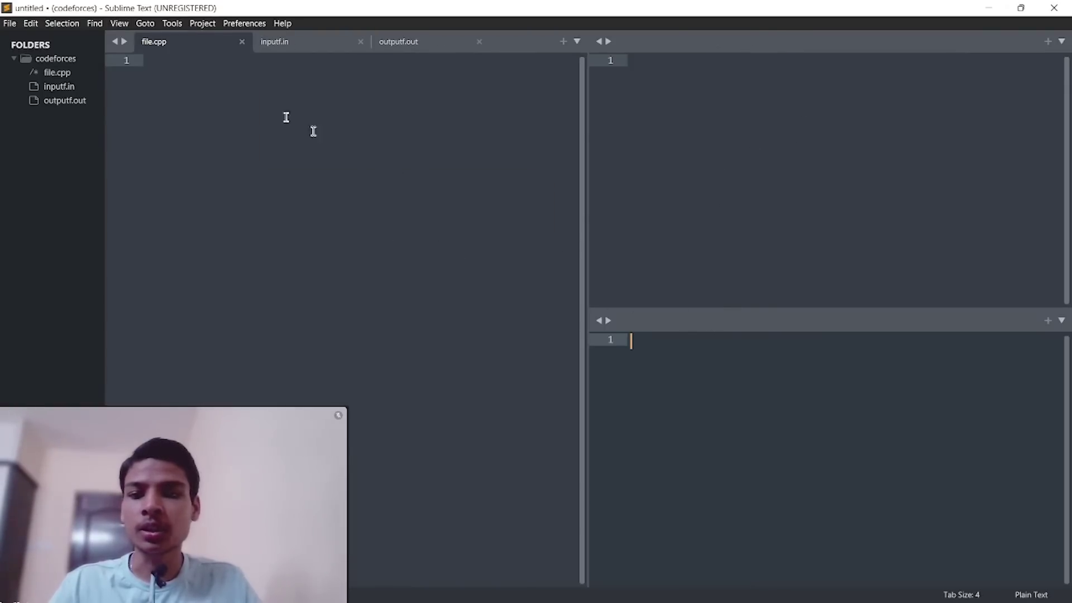
Step: Place inputf.in top right and outputf.out bottom right, keeping file.cpp focused on the left
{"action": "left_click", "coordinate": [295, 44]}
{"action": "left_click_drag", "start_coordinate": [295, 44], "coordinate": [657, 53]}
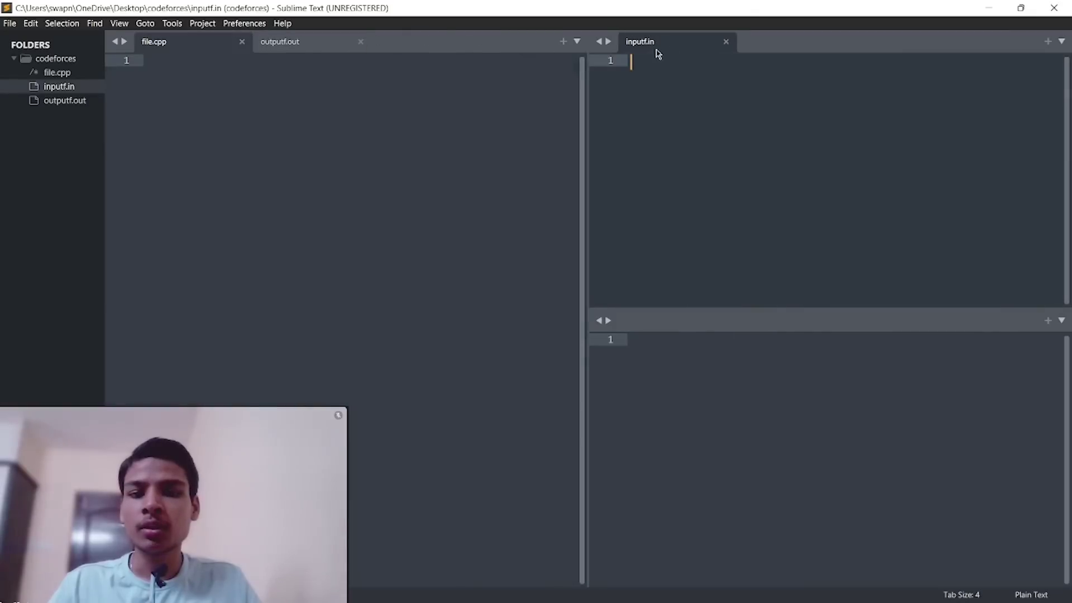
{"action": "mouse_move", "coordinate": [268, 50]}
{"action": "left_mouse_down"}
{"action": "mouse_move", "coordinate": [407, 184]}
{"action": "mouse_move", "coordinate": [627, 292]}
{"action": "mouse_move", "coordinate": [640, 323]}
{"action": "left_mouse_up"}
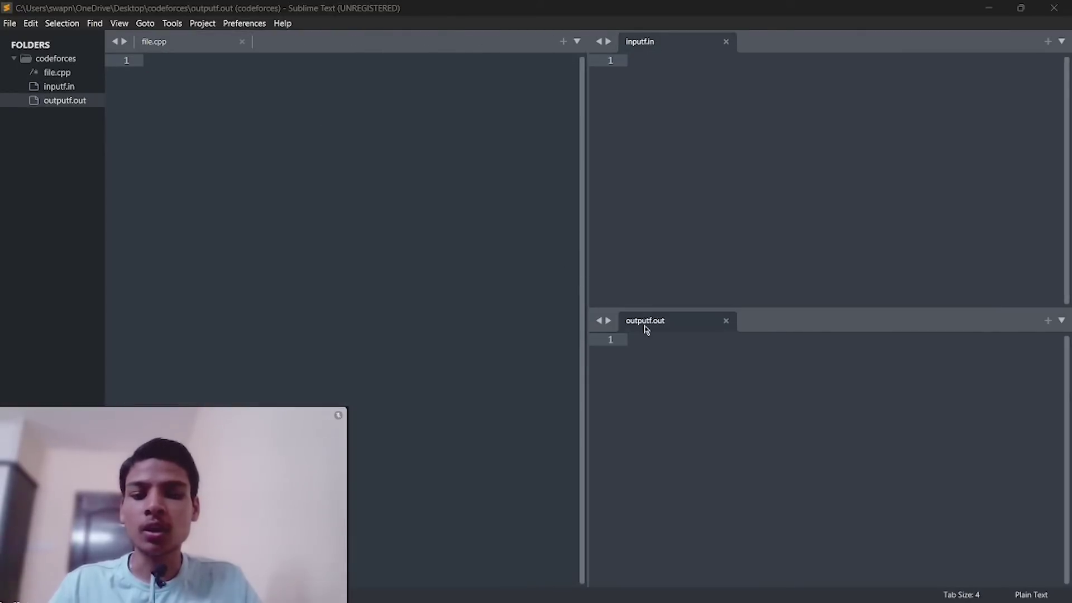
{"action": "key", "text": "ctrl+2"}
{"action": "left_click", "coordinate": [343, 163]}
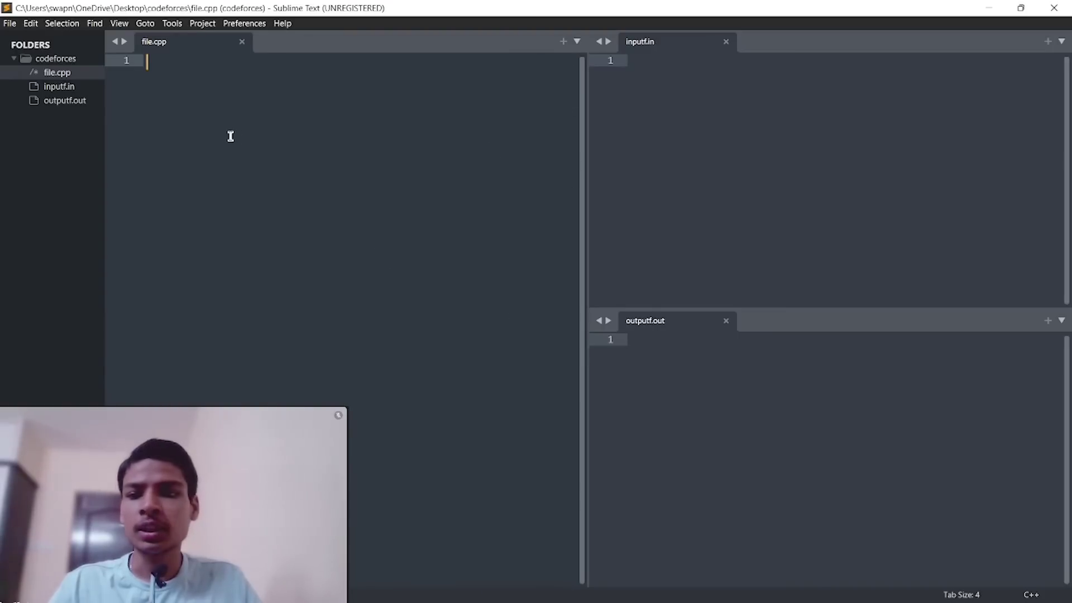
Step: Select the MinGW bits folder path in the notes and bring up the app launcher search
{"action": "key", "text": "alt+Tab"}
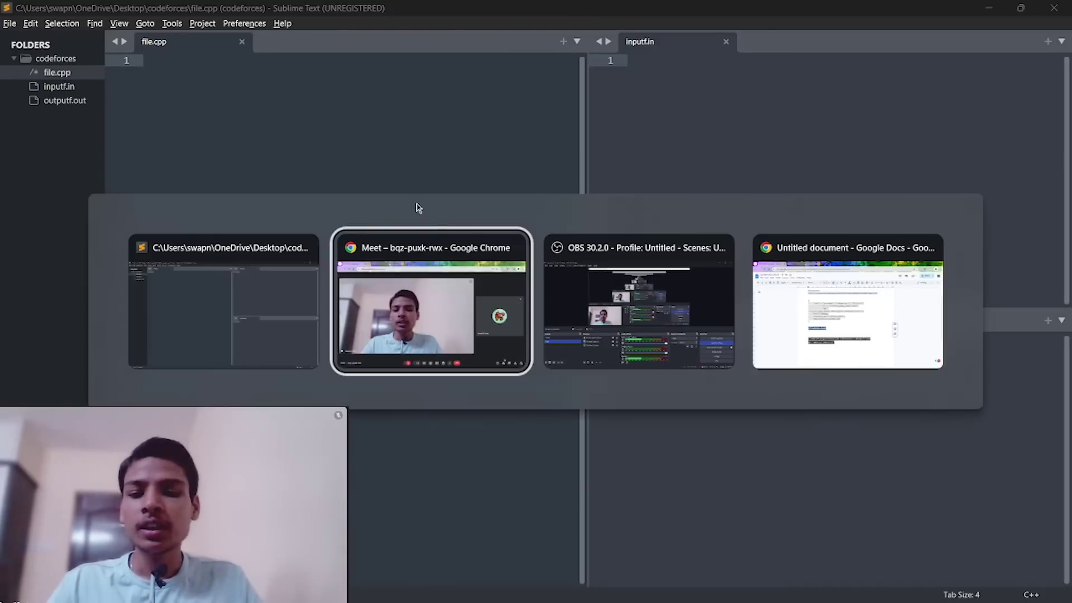
{"action": "key", "text": "alt+Tab"}
{"action": "key", "text": "alt+Tab"}
{"action": "scroll", "coordinate": [412, 343], "scroll_direction": "down", "scroll_amount": 1}
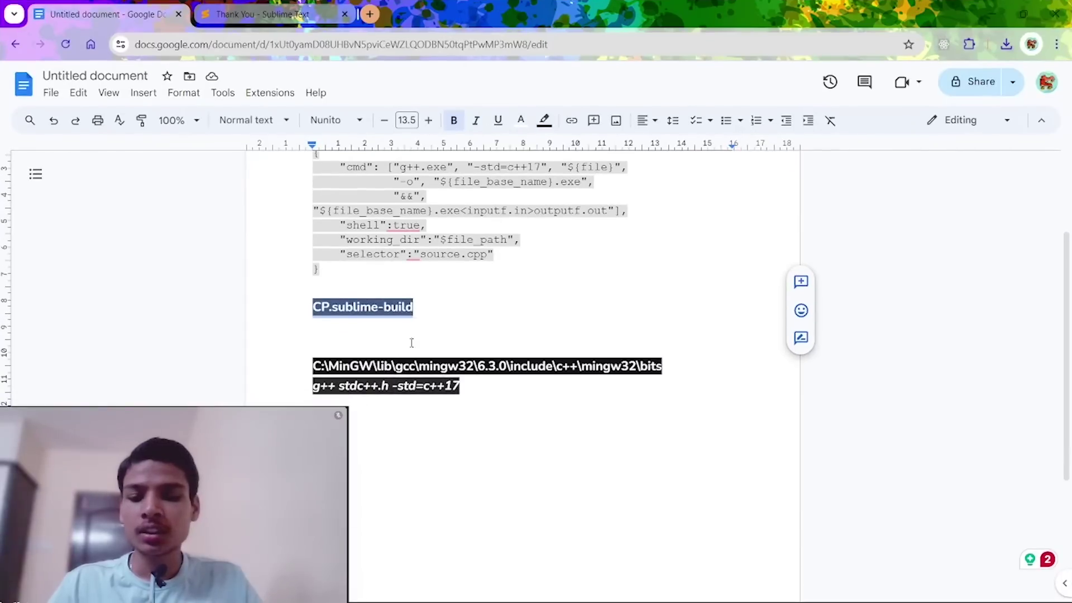
{"action": "left_click_drag", "start_coordinate": [318, 362], "coordinate": [653, 366]}
{"action": "key", "text": "ctrl+c"}
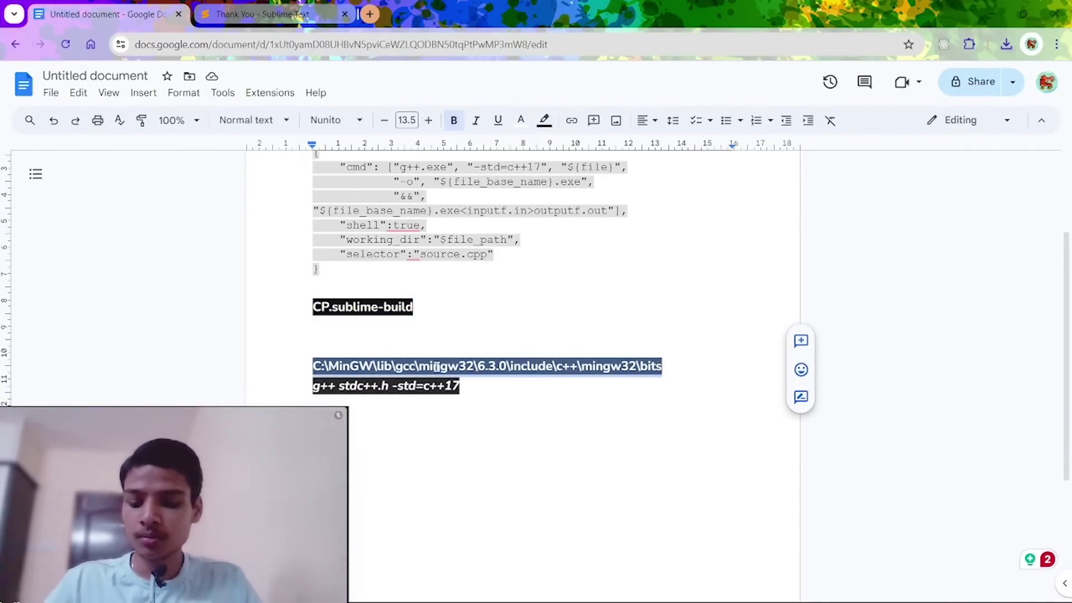
{"action": "key", "text": "alt+space"}
{"action": "type", "text": "ex"}
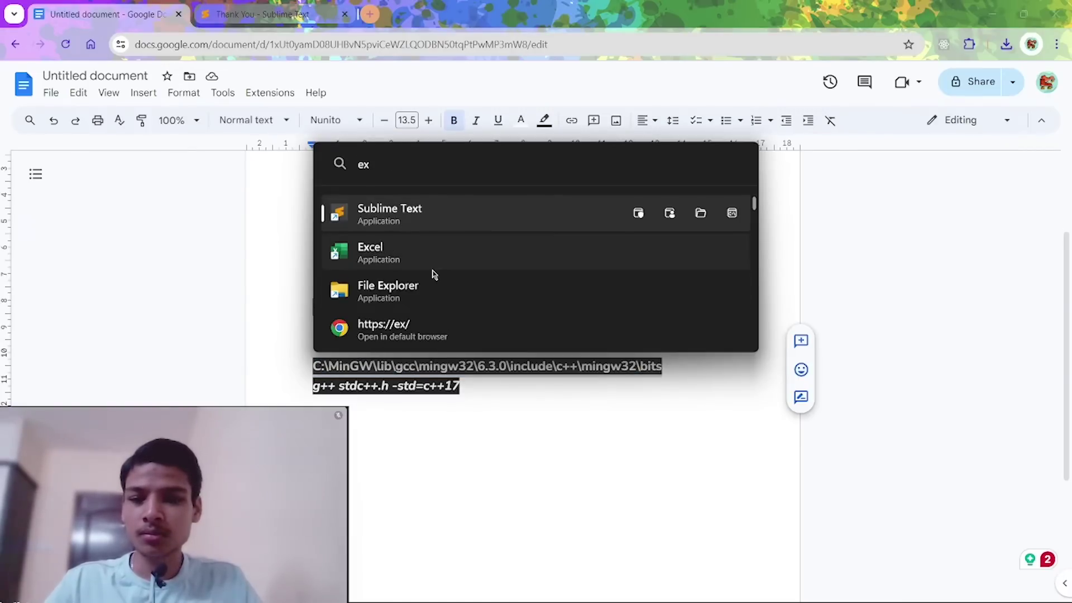
Step: Navigate File Explorer to the pasted MinGW bits folder path
{"action": "left_click", "coordinate": [413, 293]}
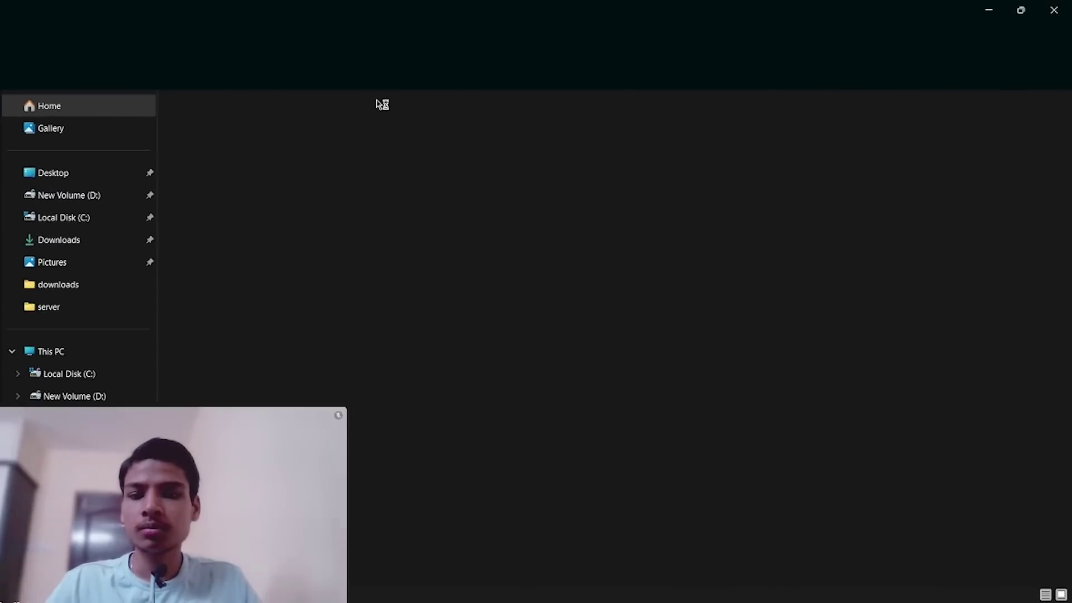
{"action": "left_click", "coordinate": [450, 40]}
{"action": "key", "text": "ctrl+v"}
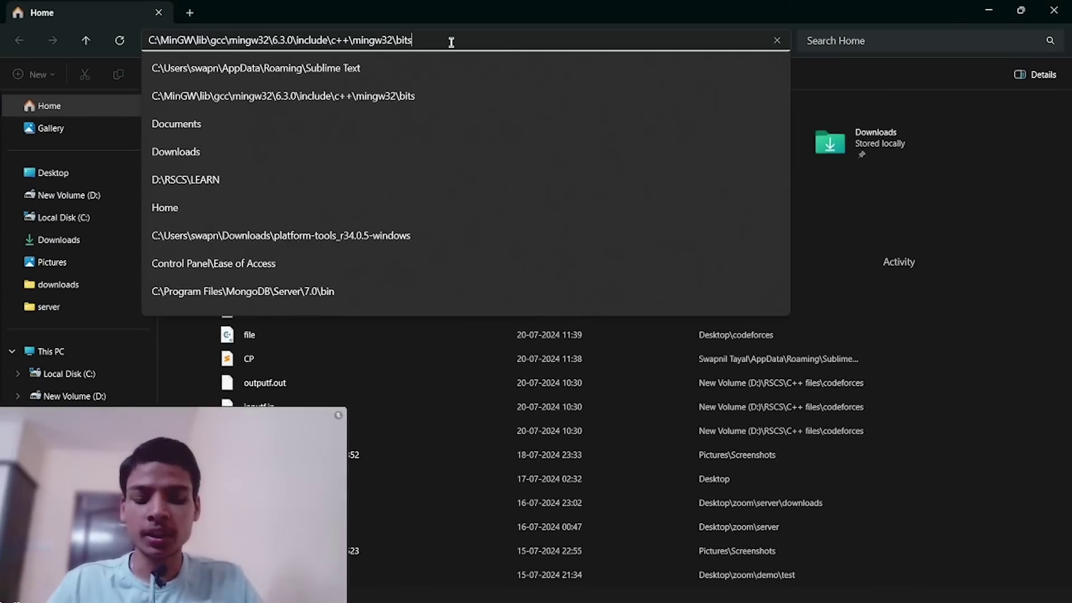
{"action": "key", "text": "Return"}
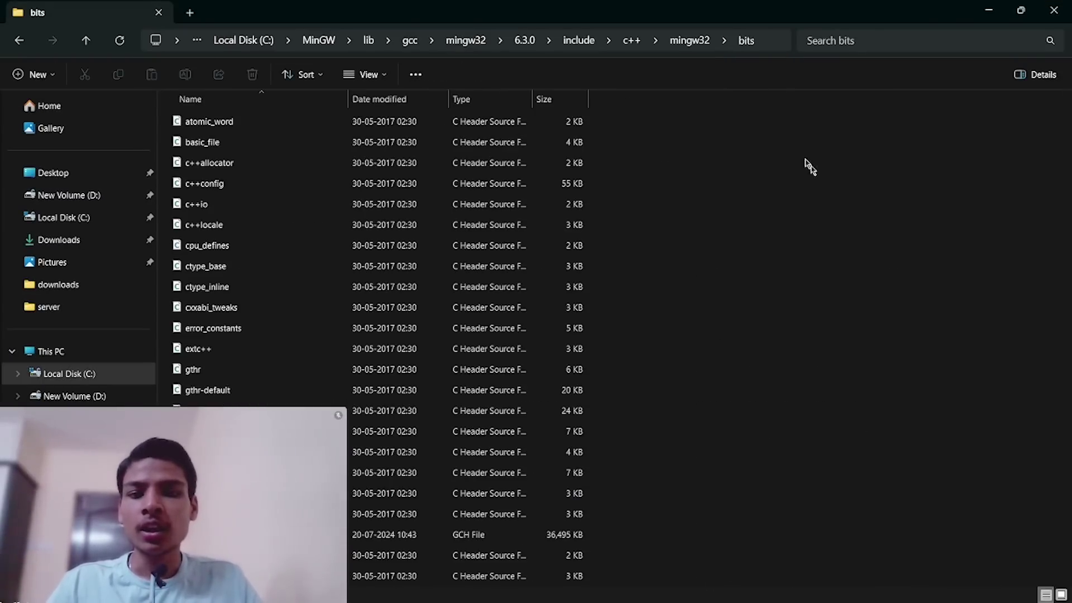
Step: Launch a command prompt in the bits folder via cmd in the address bar and return to the Google Docs notes
{"action": "left_click", "coordinate": [778, 41]}
{"action": "type", "text": "cmd"}
{"action": "key", "text": "Return"}
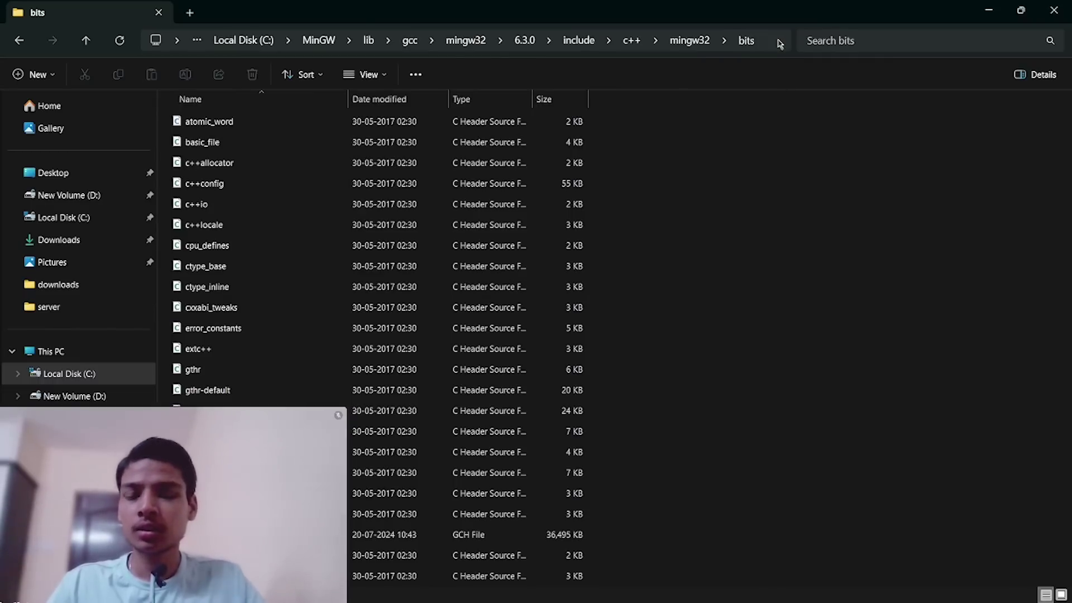
{"action": "key", "text": "alt+Tab"}
{"action": "key", "text": "Tab"}
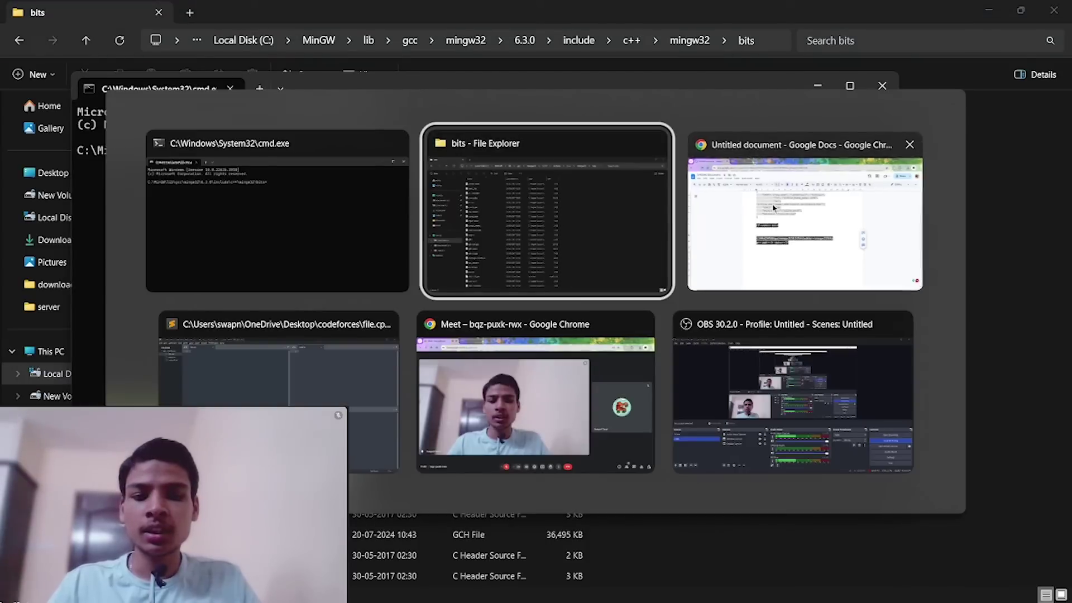
Step: Run the copied g++ stdc++.h -std=c++17 precompile command in the command prompt
{"action": "left_click_drag", "start_coordinate": [471, 390], "coordinate": [318, 385]}
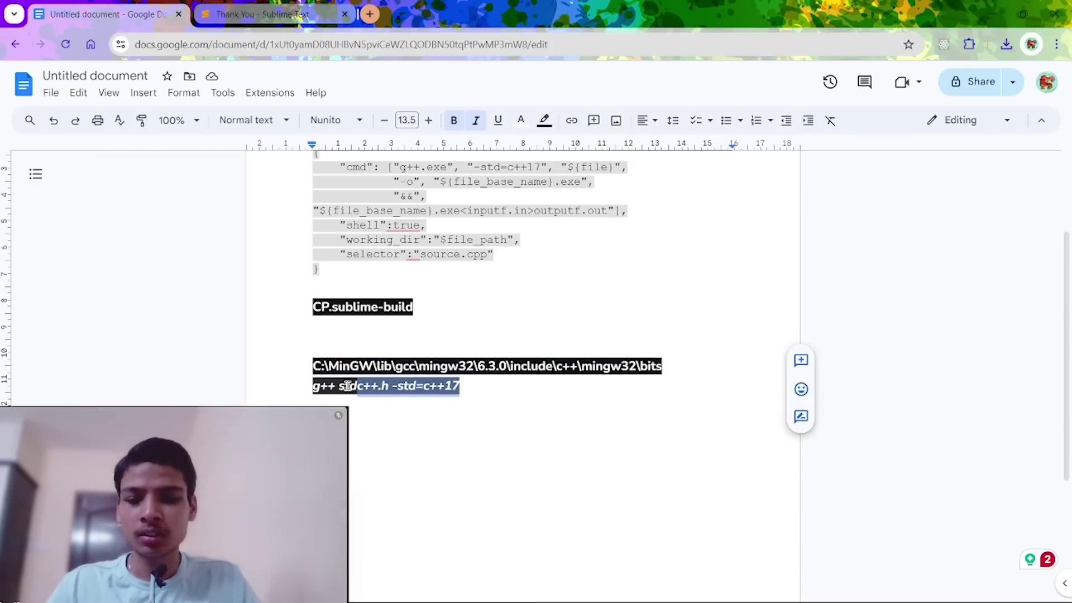
{"action": "key", "text": "ctrl+c"}
{"action": "key", "text": "alt+Tab"}
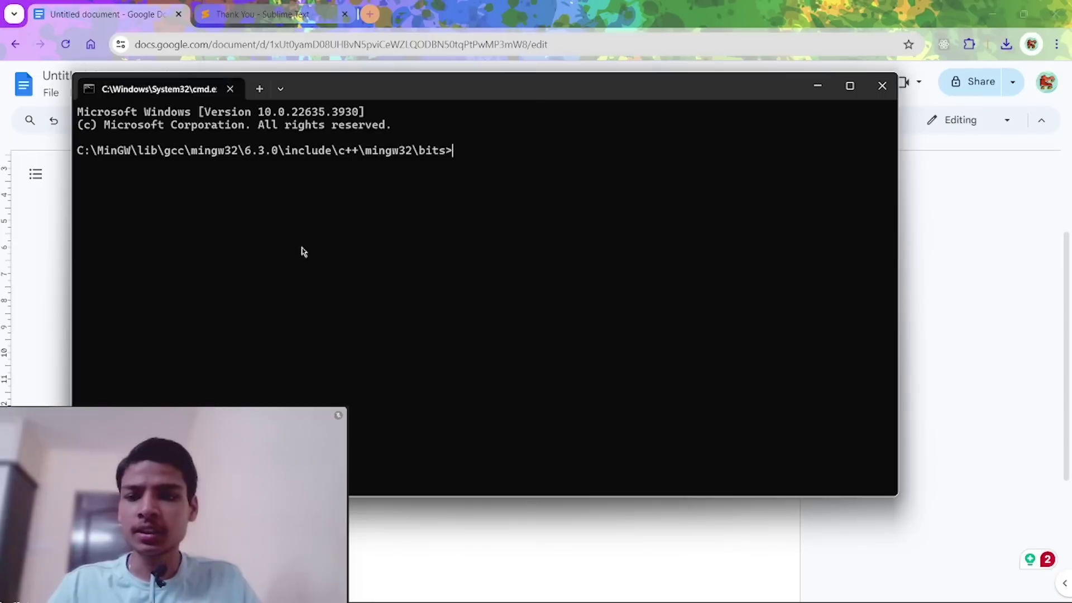
{"action": "key", "text": "ctrl+v"}
{"action": "key", "text": "Return"}
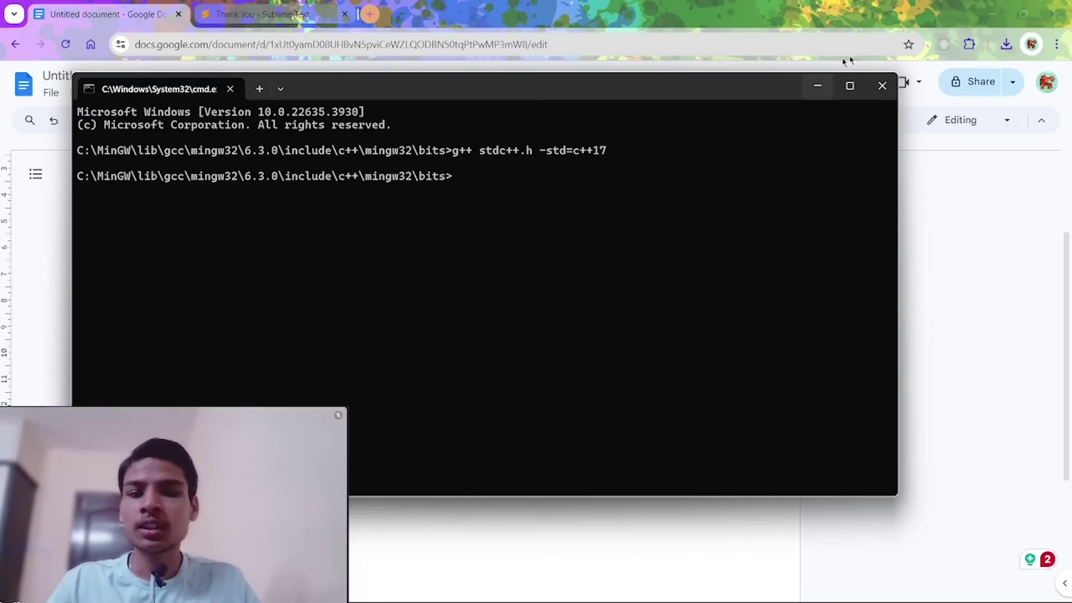
Step: Close the command prompt and the Sublime Text website tab, then bring Sublime Text forward
{"action": "left_click", "coordinate": [882, 86]}
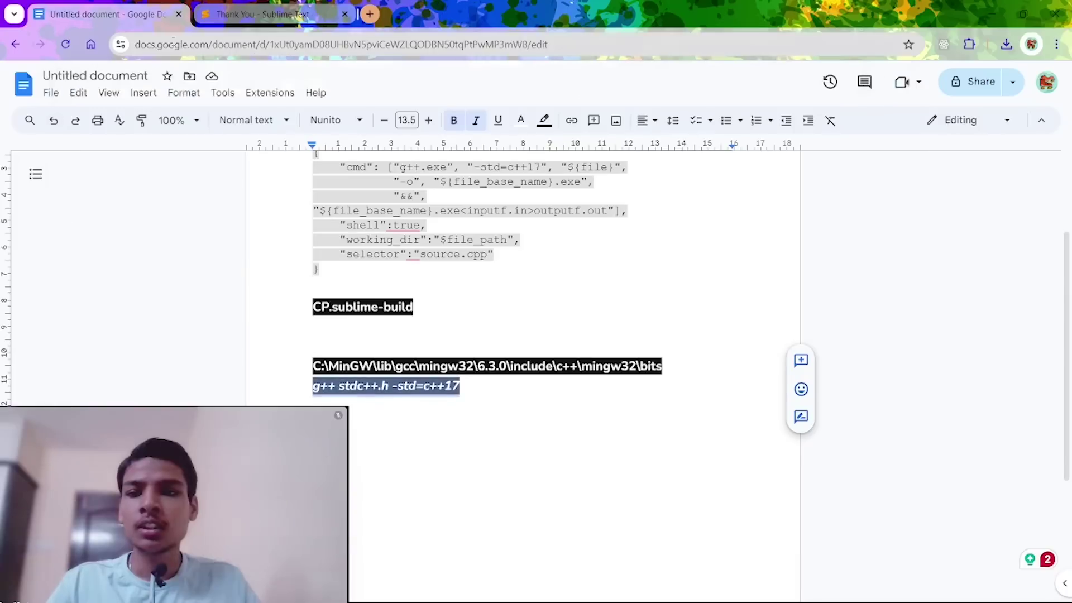
{"action": "left_click", "coordinate": [318, 13]}
{"action": "key", "text": "alt+Tab"}
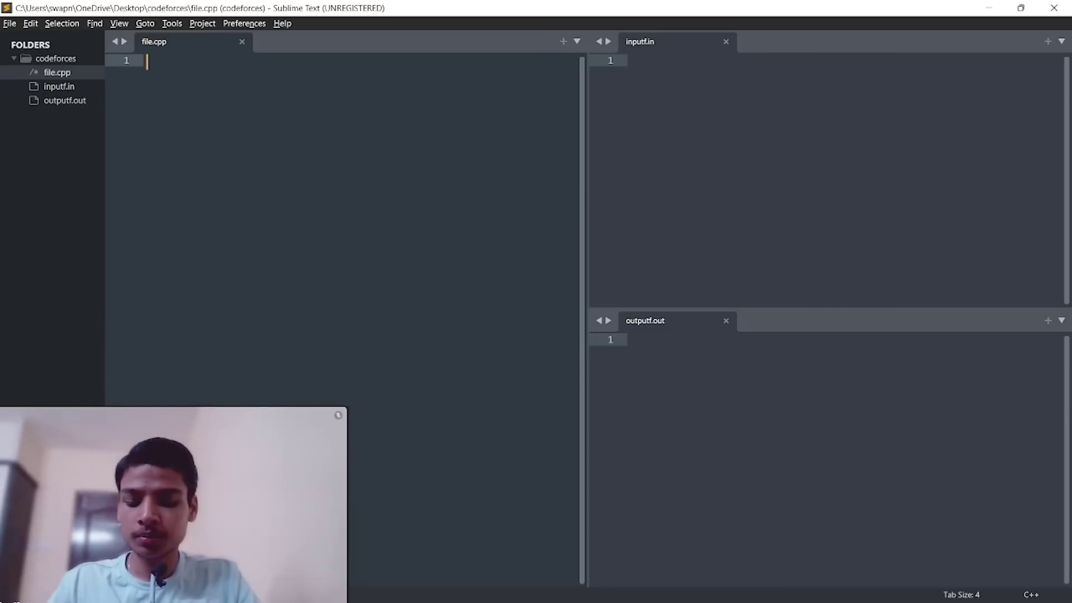
{"action": "type", "text": "#include <bi"}
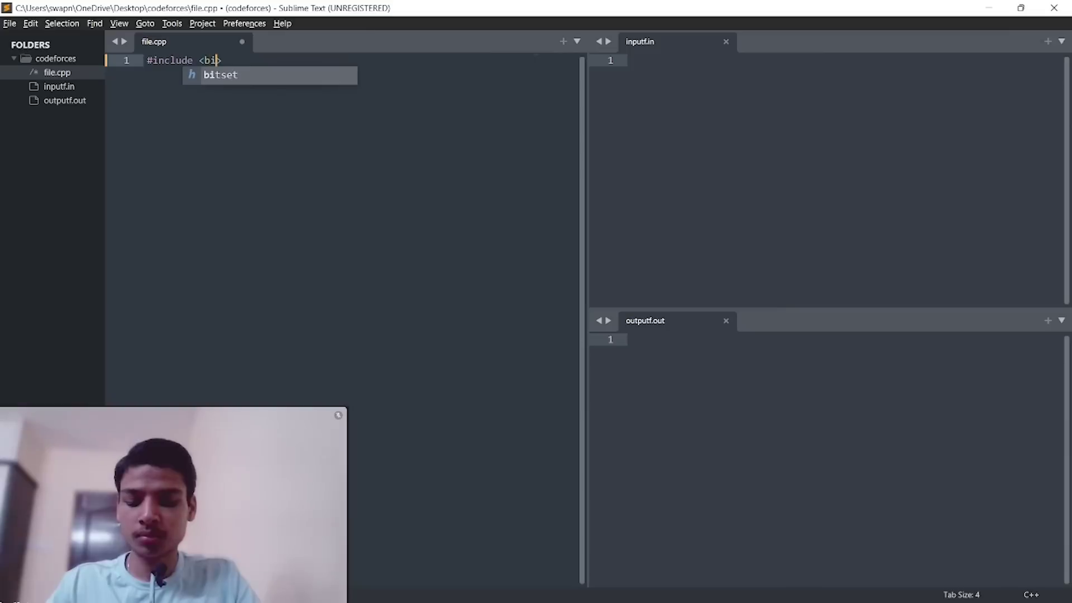
{"action": "type", "text": "ts/stdc++.h>"}
Step: Write the include and using namespace lines and the main function header in file.cpp, fixing the mian typo
{"action": "key", "text": "Return"}
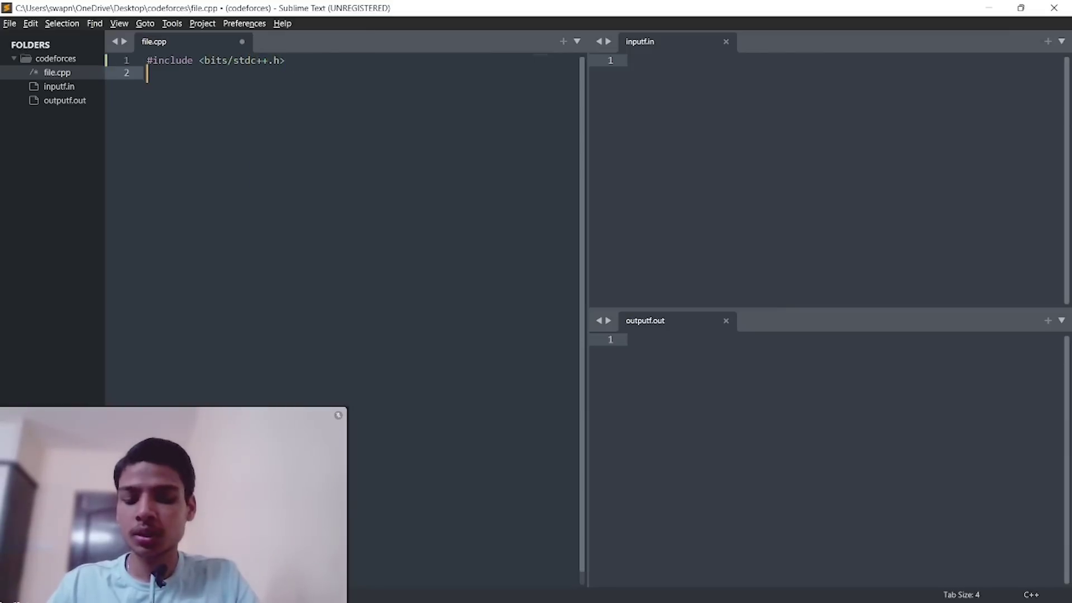
{"action": "type", "text": "using namespace st"}
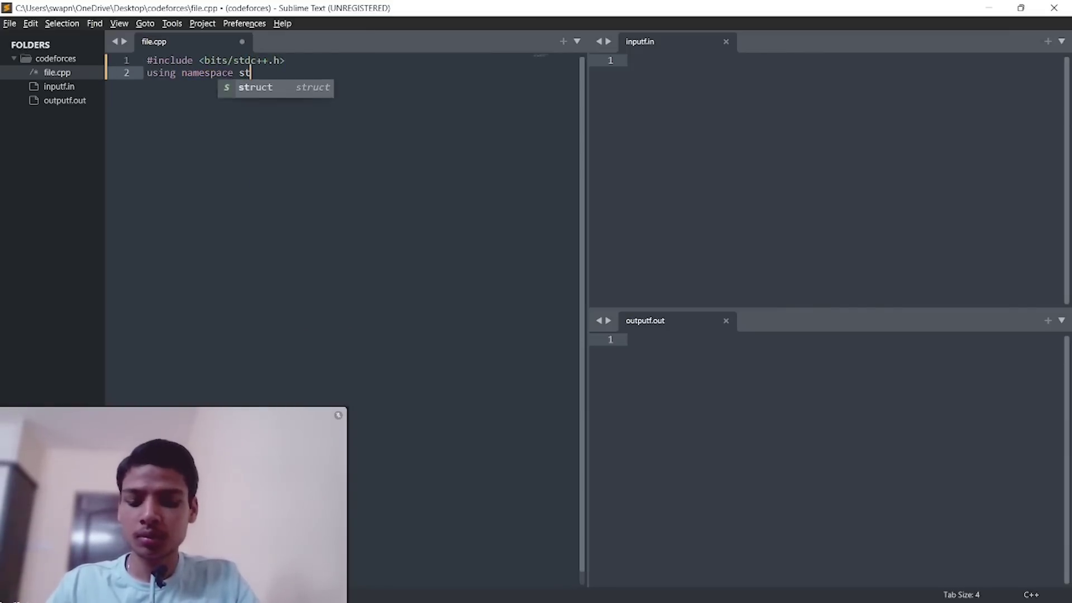
{"action": "type", "text": "d;"}
{"action": "key", "text": "Return"}
{"action": "key", "text": "Return"}
{"action": "type", "text": "int mian"}
{"action": "key", "text": "Return"}
{"action": "key", "text": "ctrl+z"}
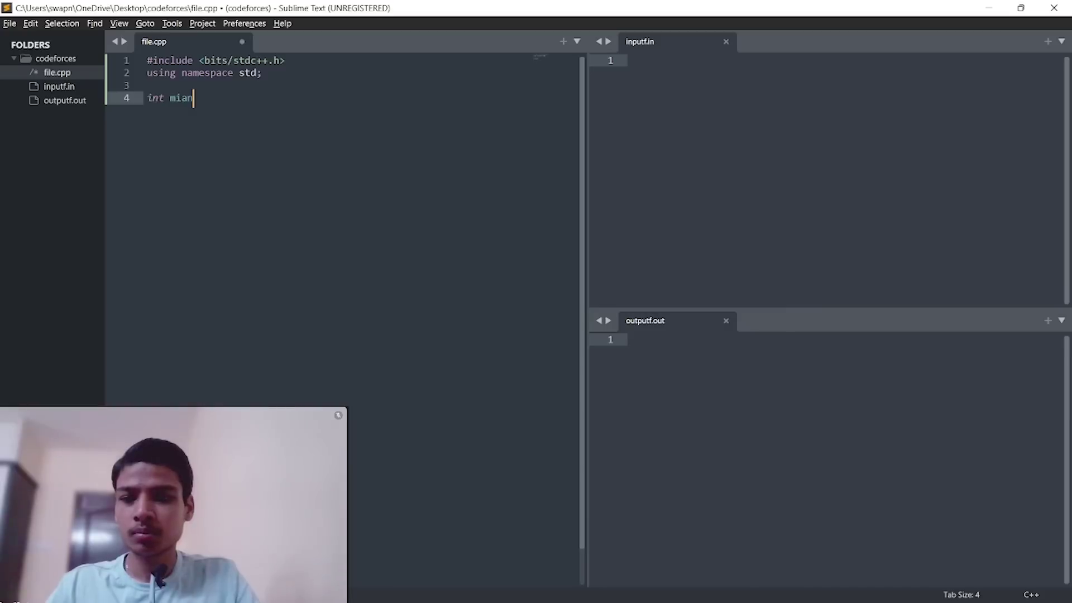
{"action": "key", "text": "BackSpace"}
{"action": "key", "text": "BackSpace"}
{"action": "key", "text": "BackSpace"}
{"action": "type", "text": "ain(){"}
{"action": "key", "text": "Return"}
{"action": "key", "text": "Return"}
{"action": "type", "text": "int n;"}
Step: Add lines reading and printing n inside main, and enter 45 in inputf.in
{"action": "key", "text": "Return"}
{"action": "type", "text": "cin>"}
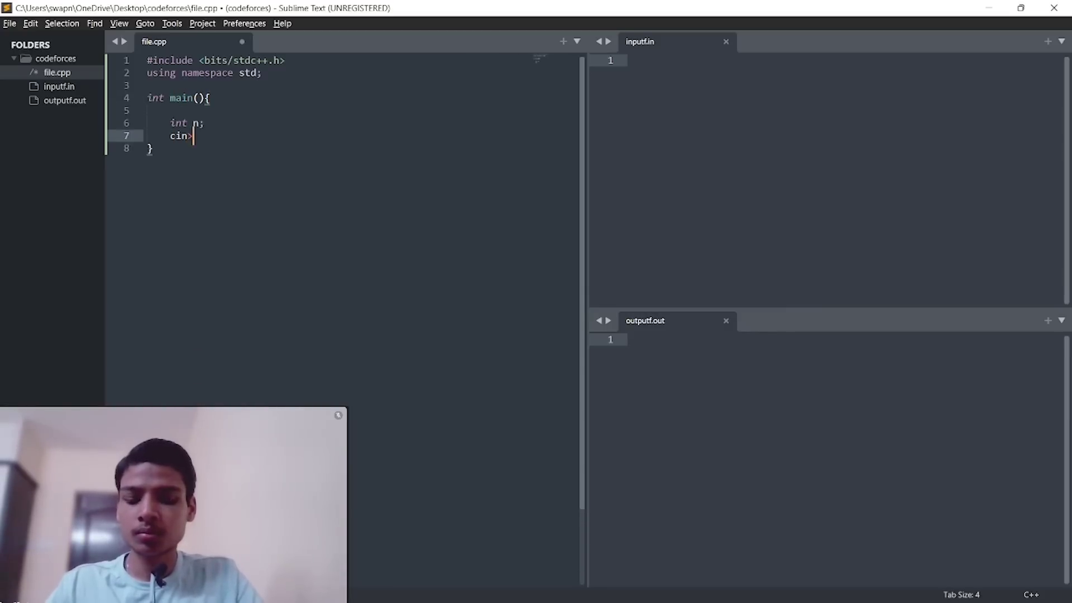
{"action": "type", "text": ">n;"}
{"action": "key", "text": "Return"}
{"action": "type", "text": "cout<<n<"}
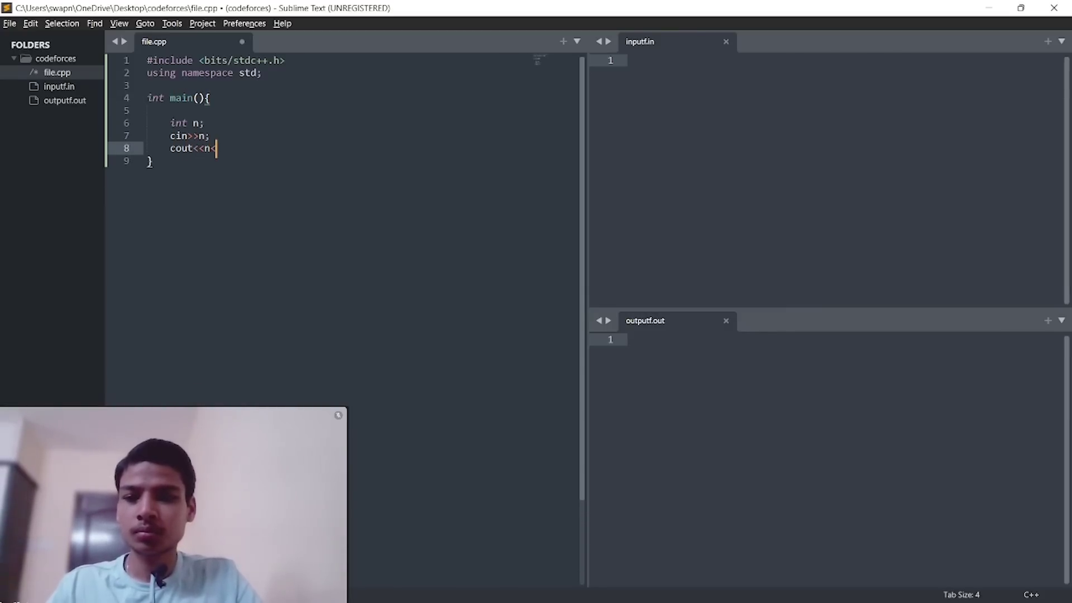
{"action": "key", "text": "BackSpace"}
{"action": "type", "text": ";"}
{"action": "left_click", "coordinate": [664, 109]}
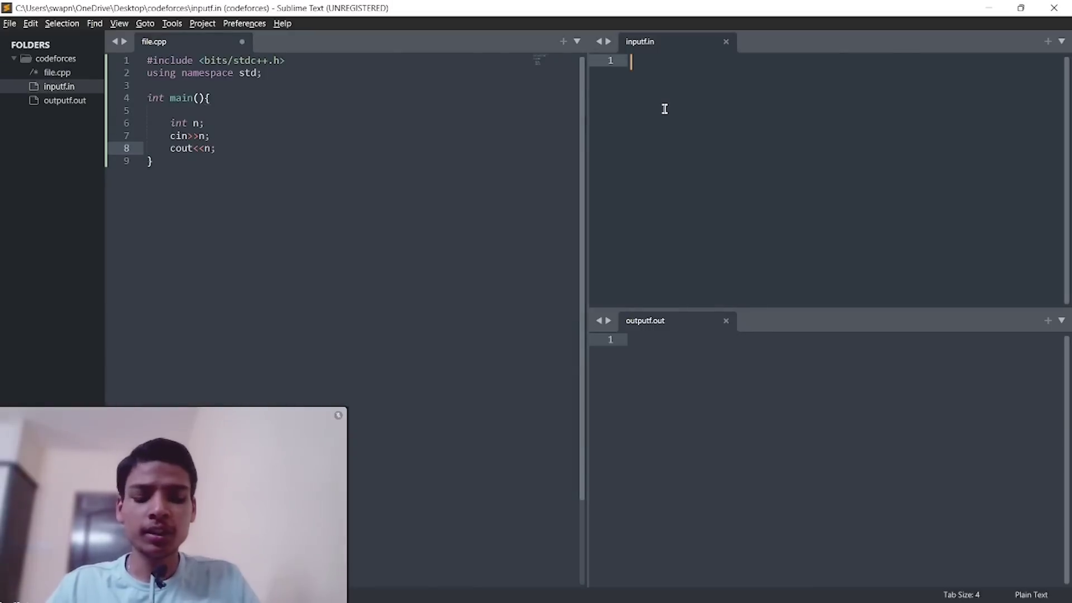
{"action": "type", "text": "45"}
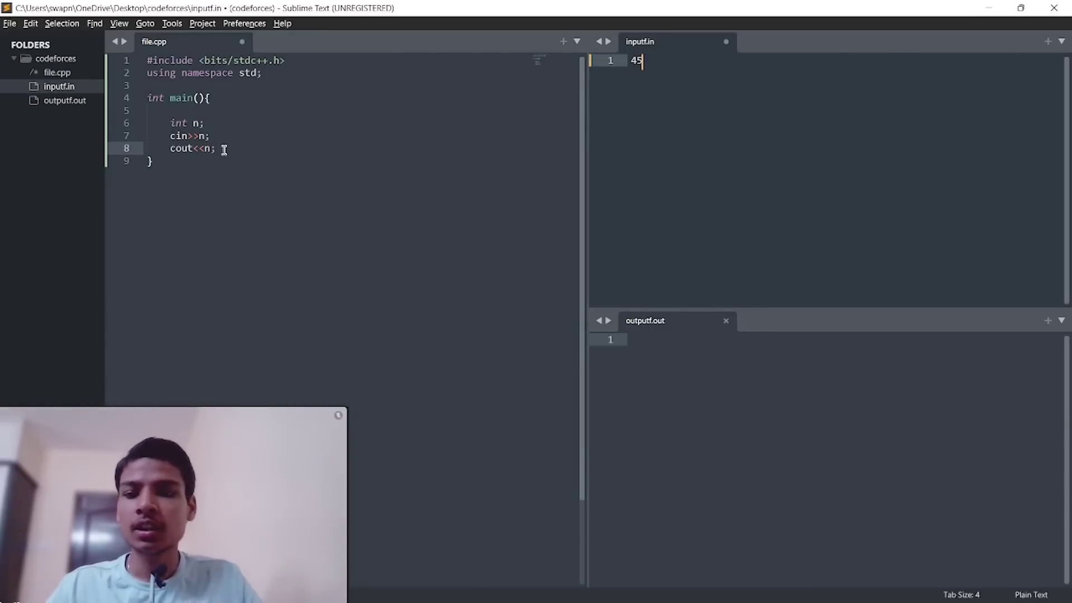
{"action": "left_click", "coordinate": [224, 149]}
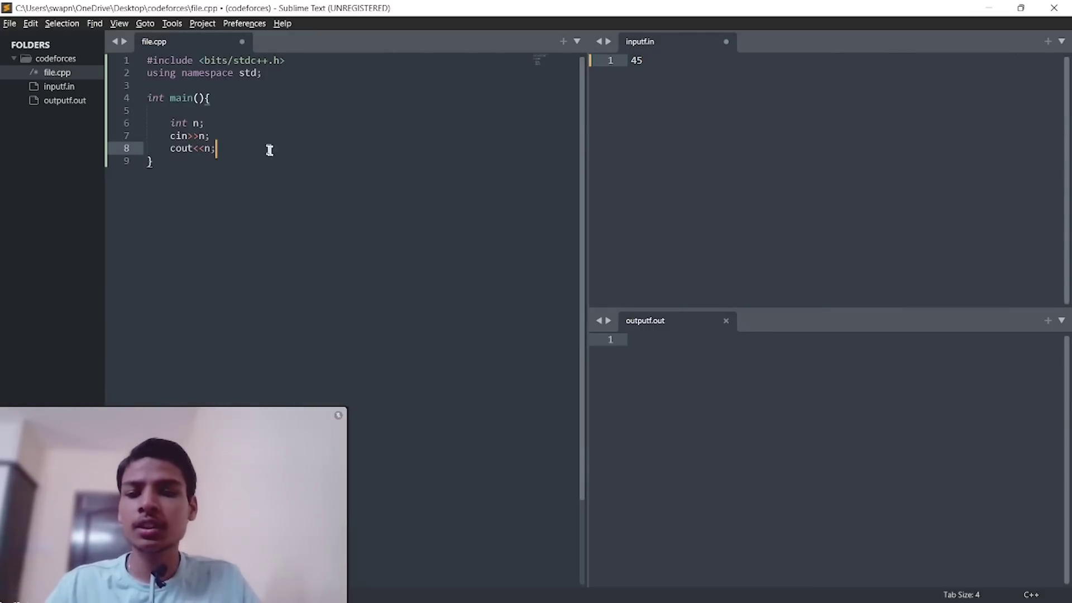
Step: Save all open files and choose CP under Tools > Build System
{"action": "key", "text": "ctrl+shift+b"}
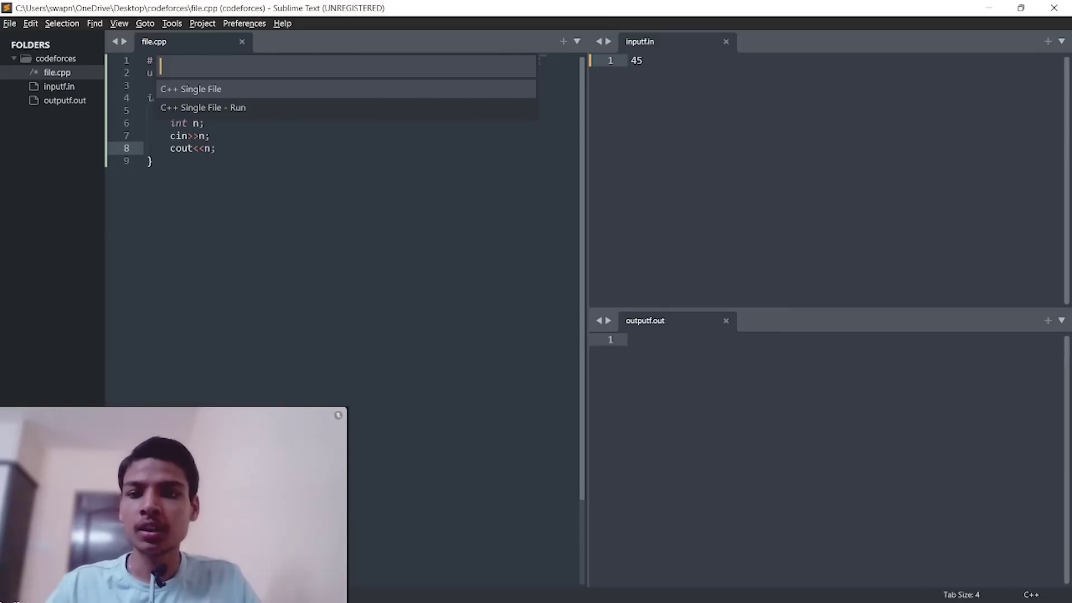
{"action": "key", "text": "Return"}
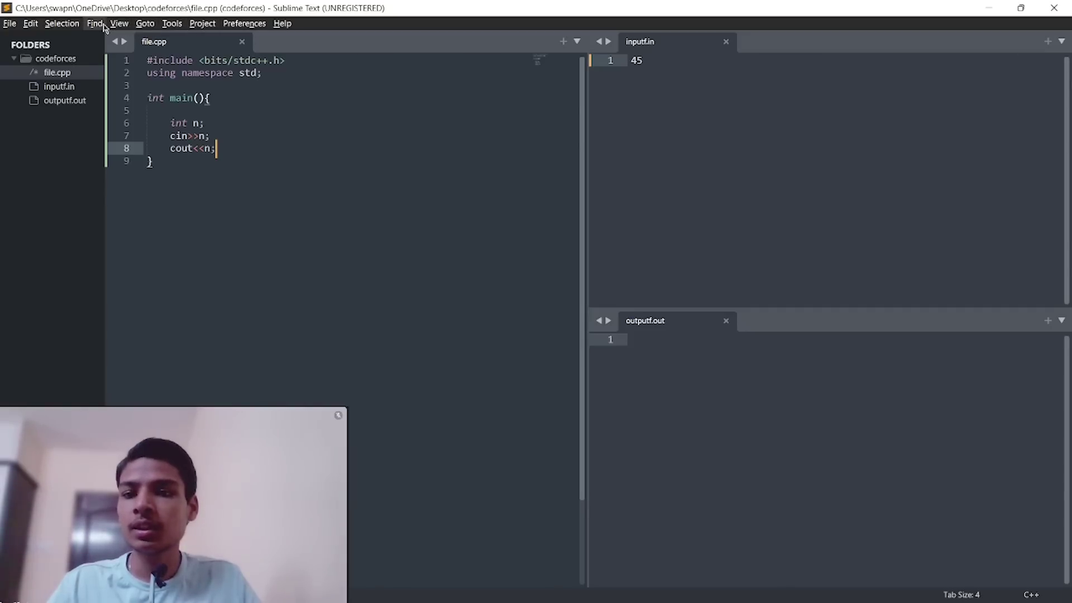
{"action": "left_click", "coordinate": [172, 24]}
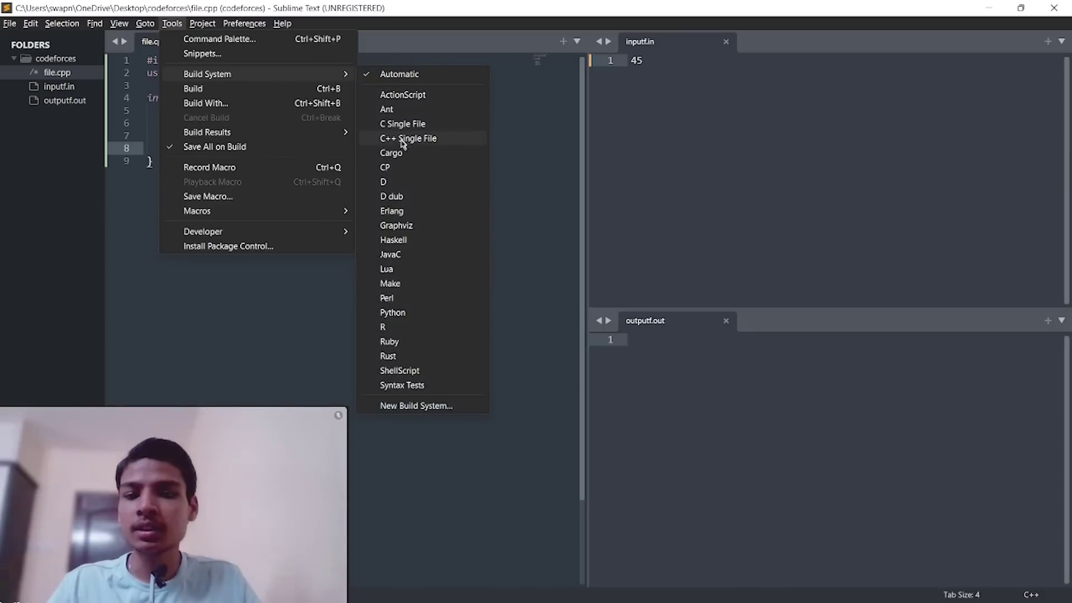
{"action": "mouse_move", "coordinate": [207, 73]}
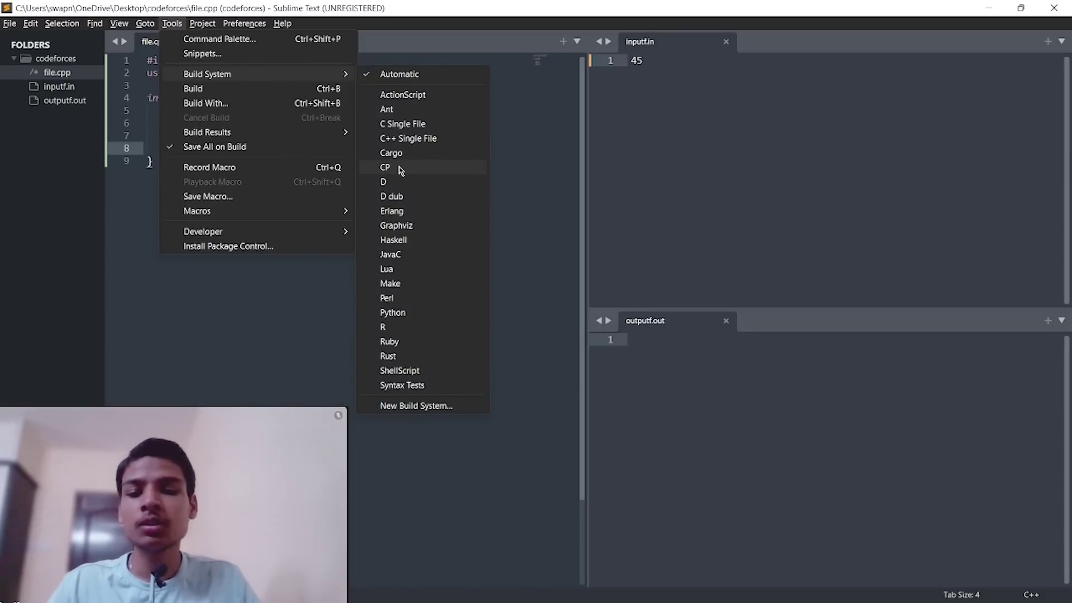
{"action": "left_click", "coordinate": [396, 169]}
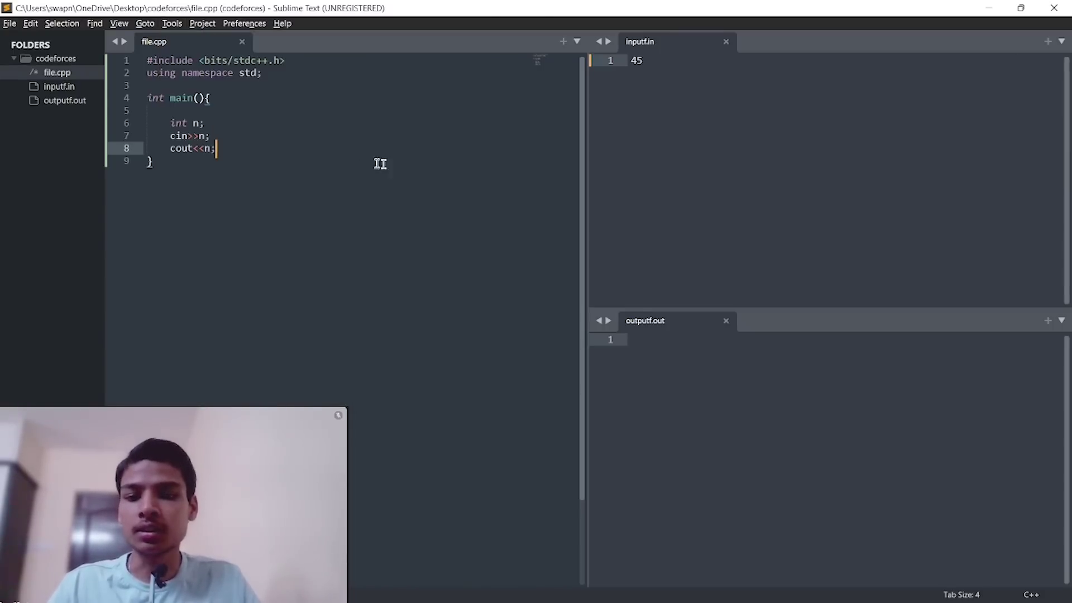
Step: Build file.cpp with CP and confirm outputf.out shows 45
{"action": "left_click", "coordinate": [268, 141]}
{"action": "key", "text": "ctrl+b"}
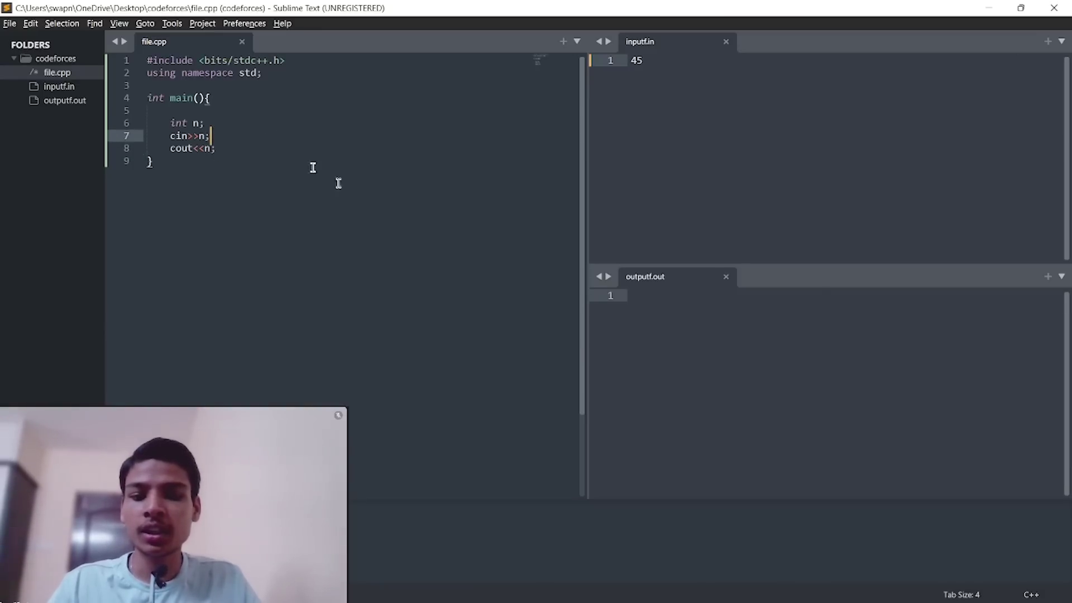
{"action": "left_click", "coordinate": [659, 313]}
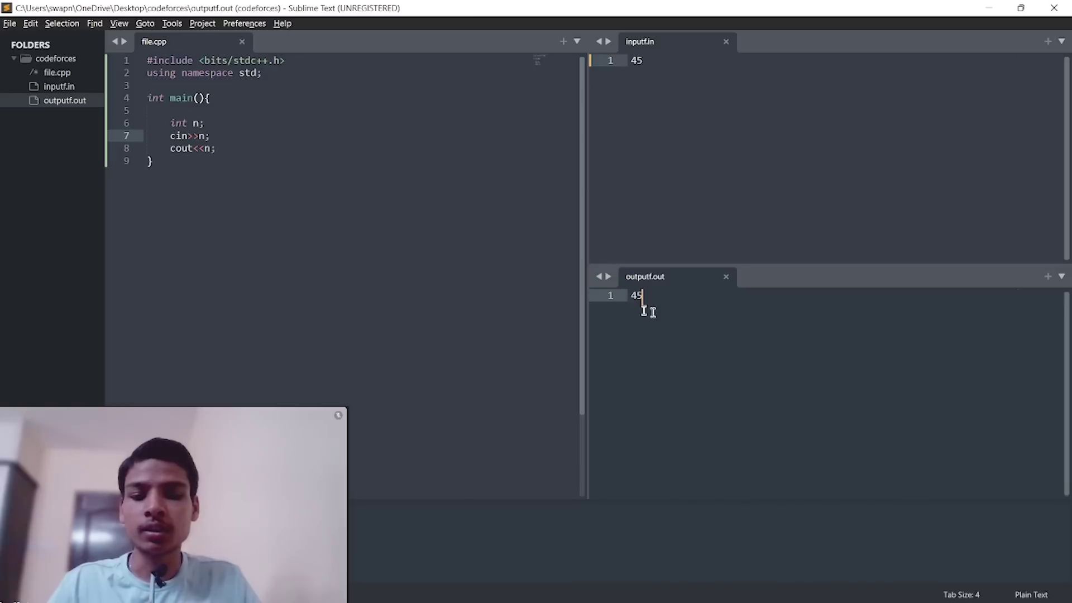
{"action": "left_click", "coordinate": [235, 147]}
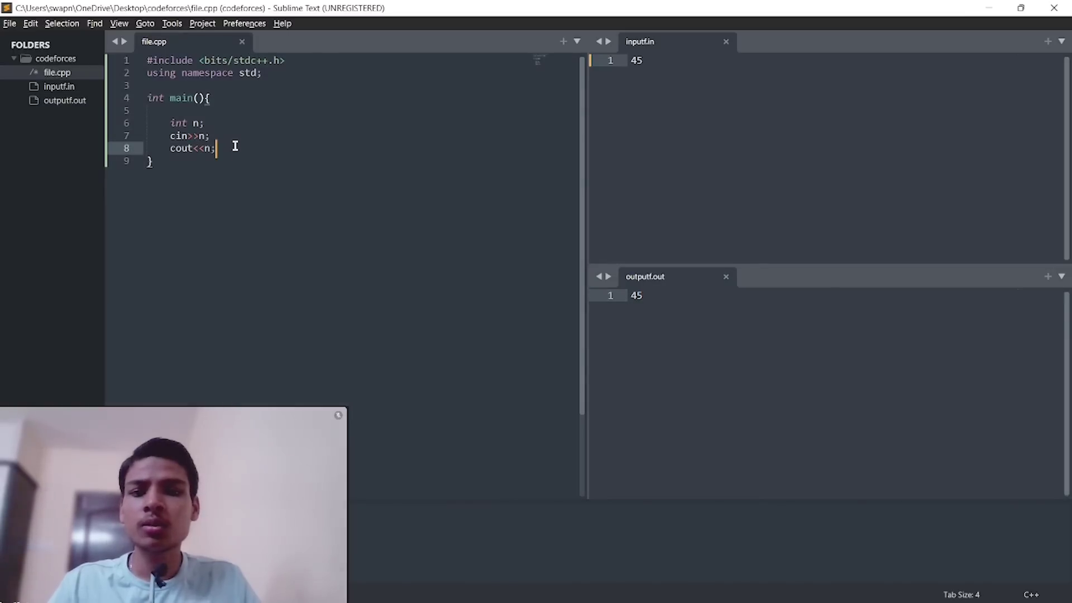